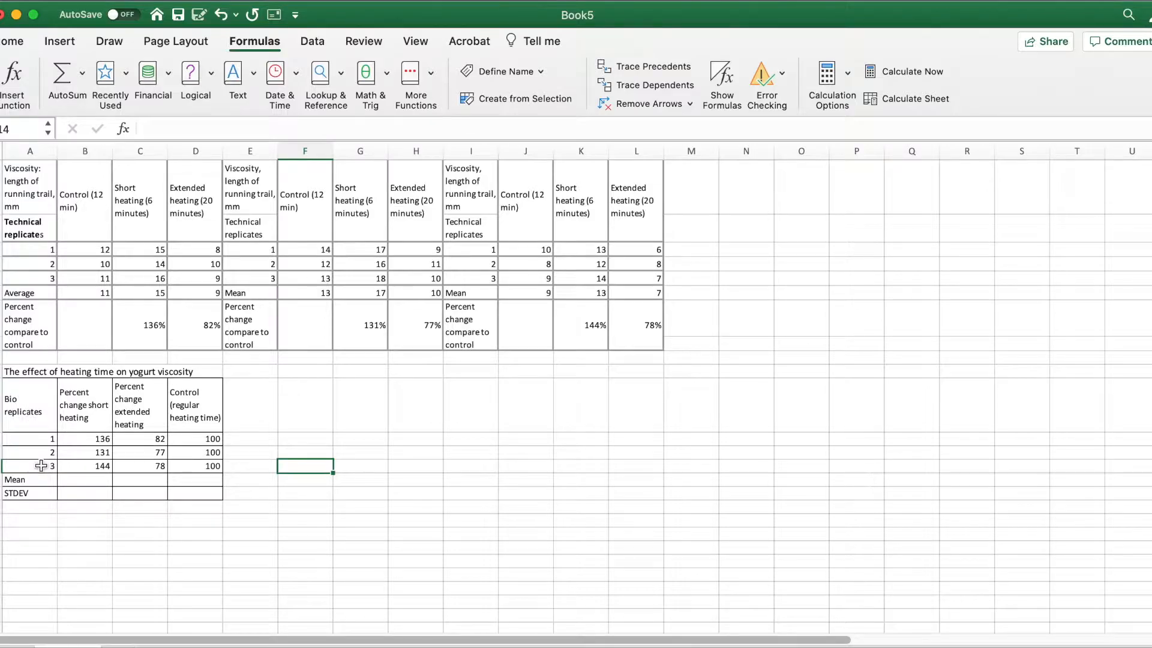
Step: Calculate the Mean row of the heating-time table with AVERAGE of B12:B14 in B15, and fill the formula across to D15
click(94, 478)
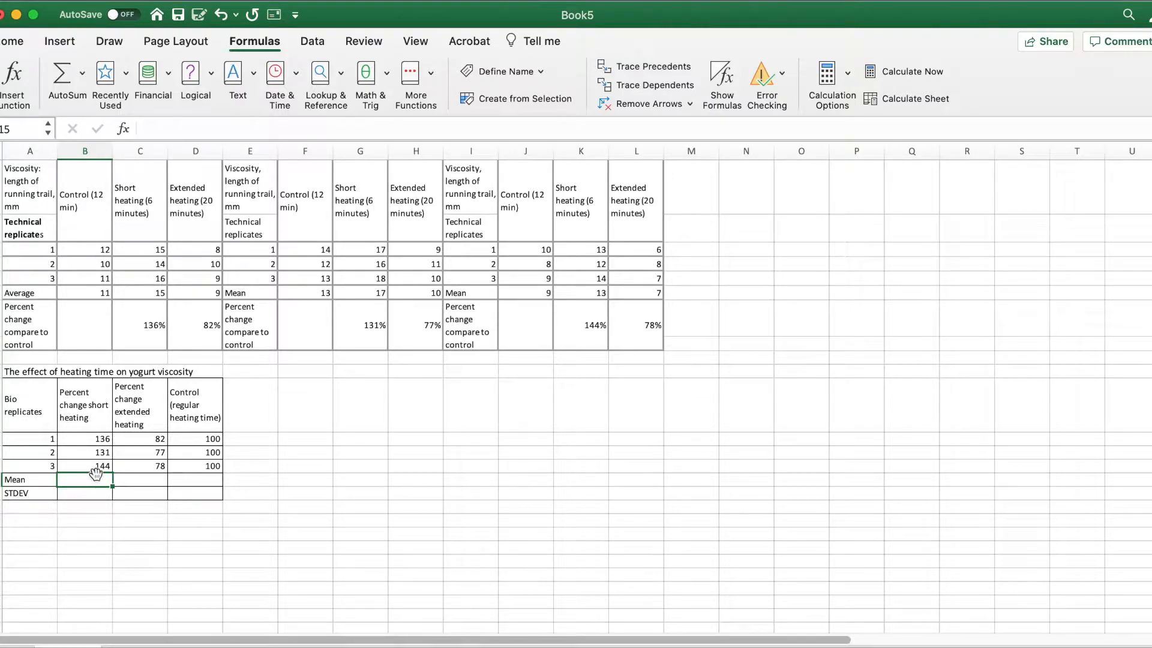
text(=)
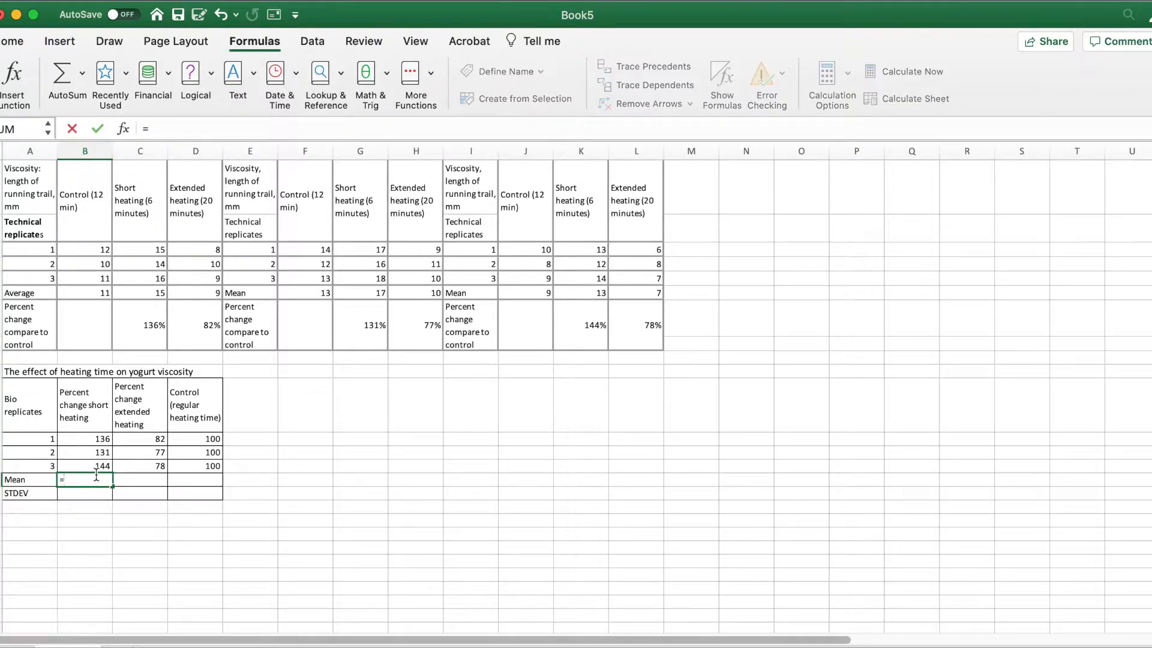
text(AV)
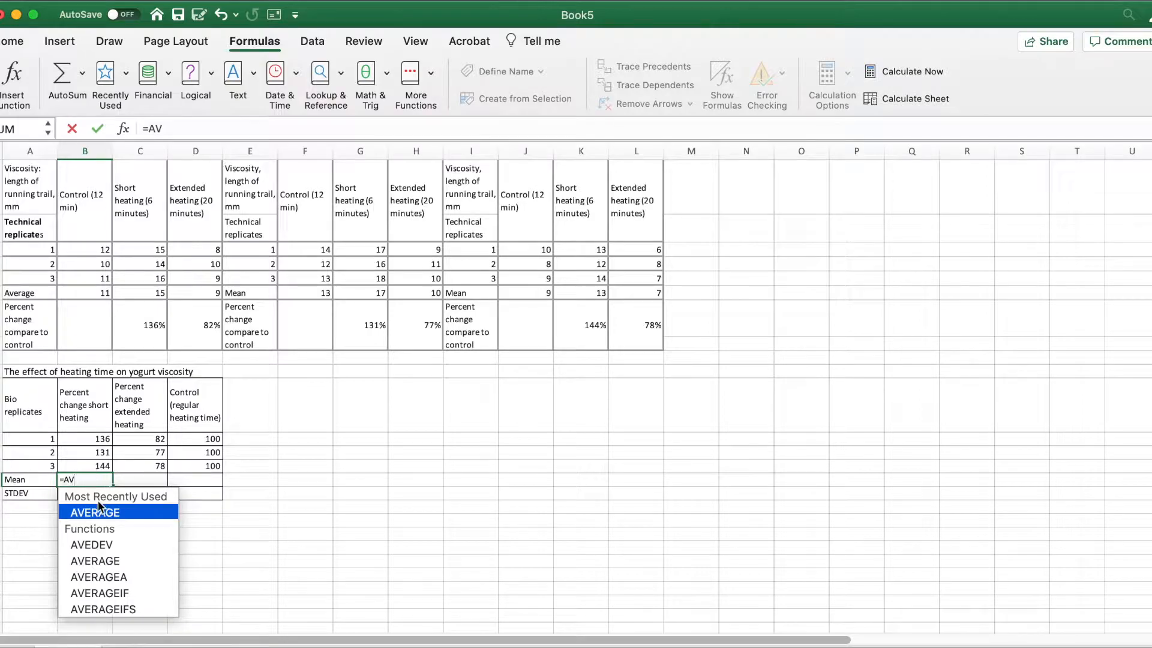
double_click(103, 513)
drag(93, 438, 95, 467)
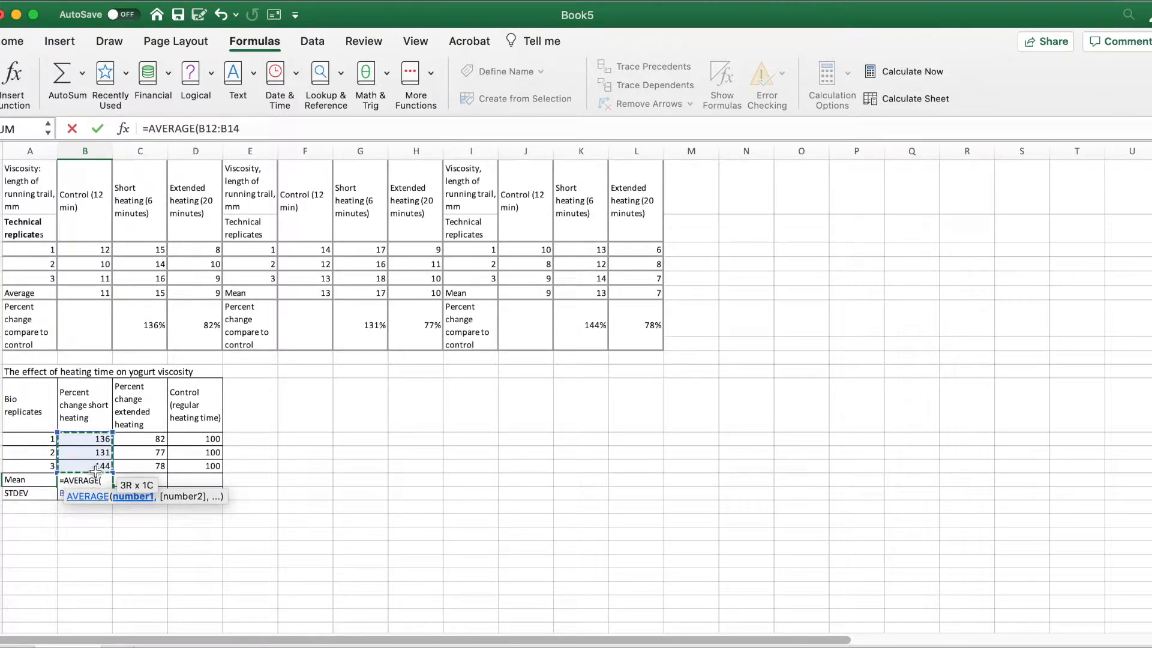
key(Return)
click(95, 480)
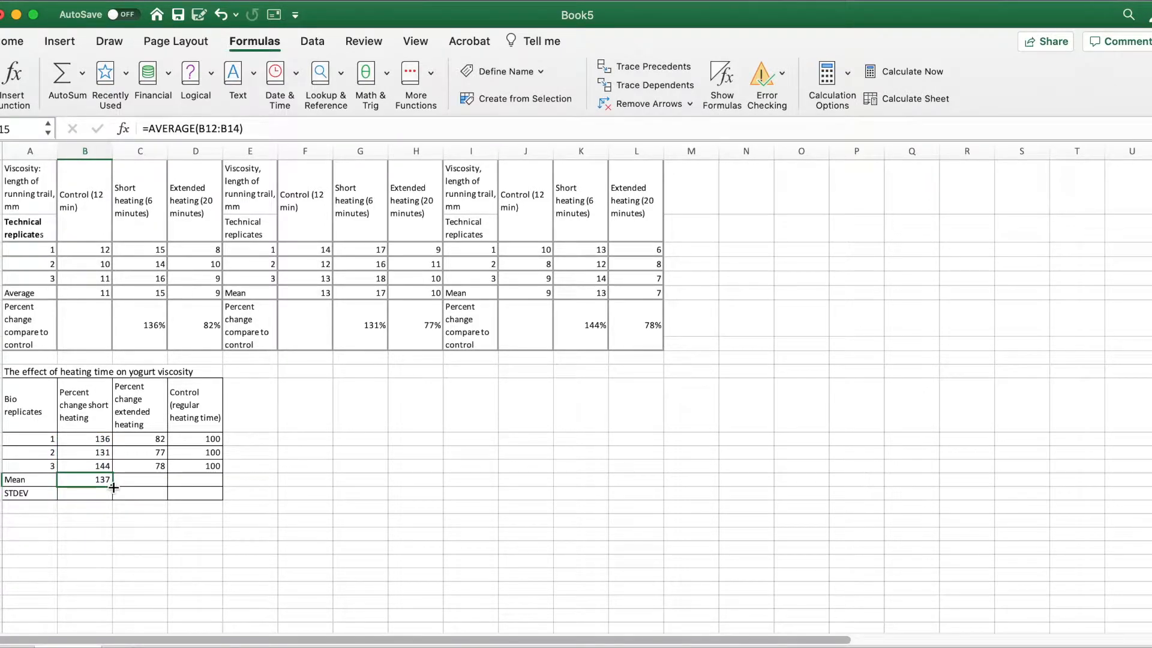
drag(113, 486, 216, 481)
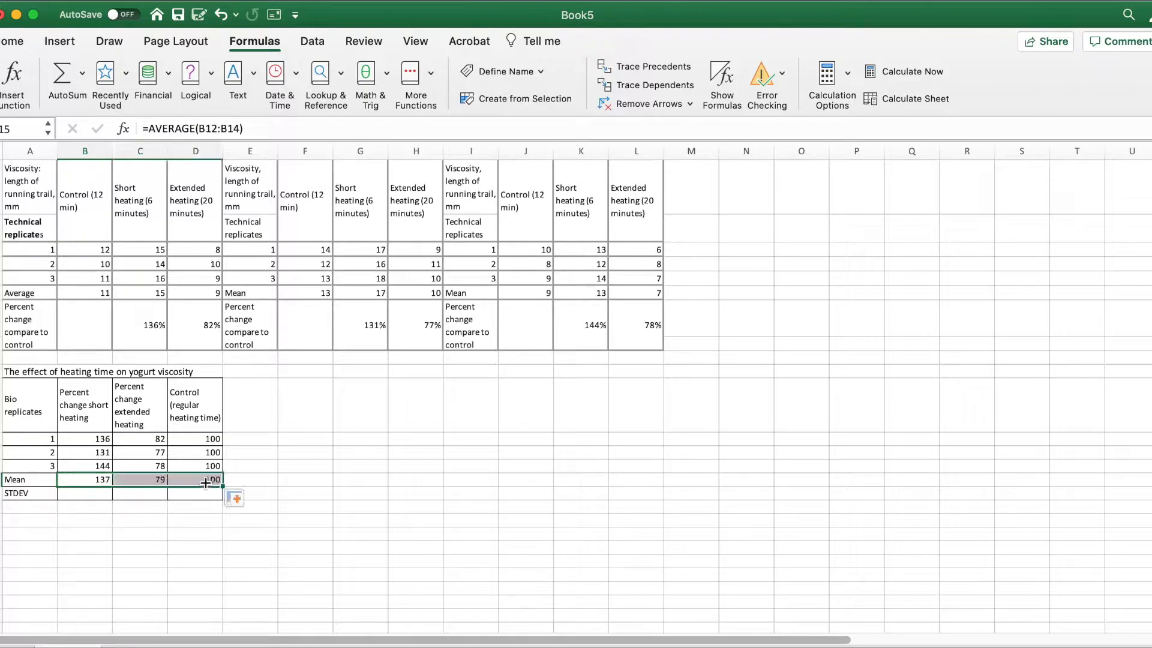
Step: Calculate the STDEV row with the STDEV function on B12:B14 in B16, and fill the formula across to D16
click(90, 494)
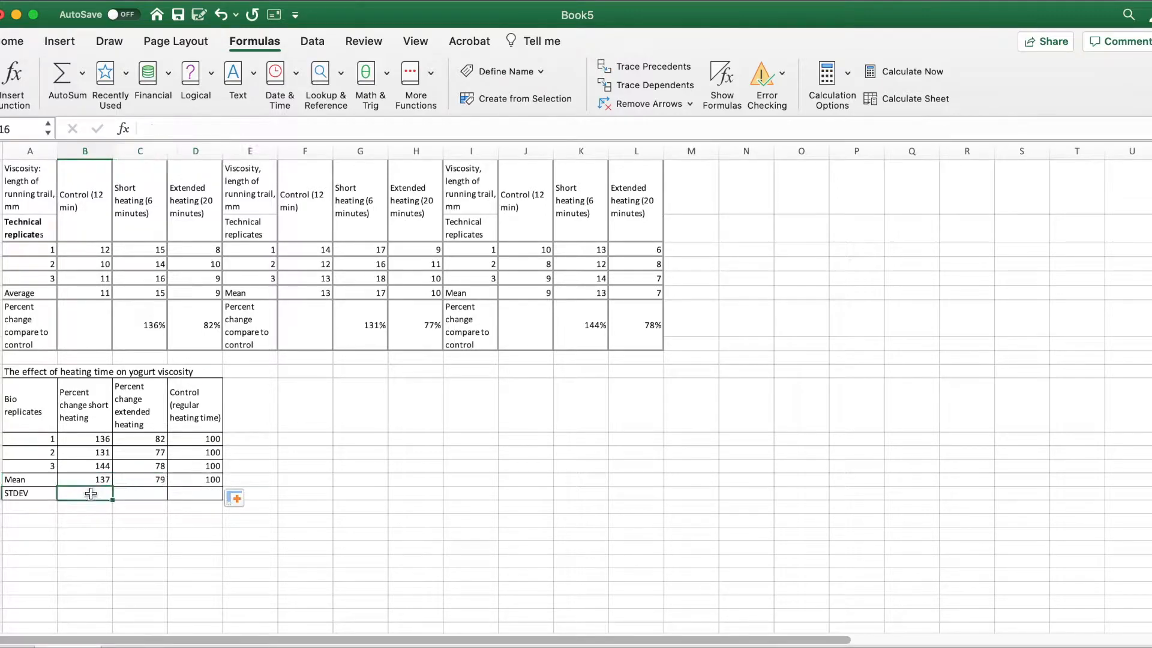
text(=ST)
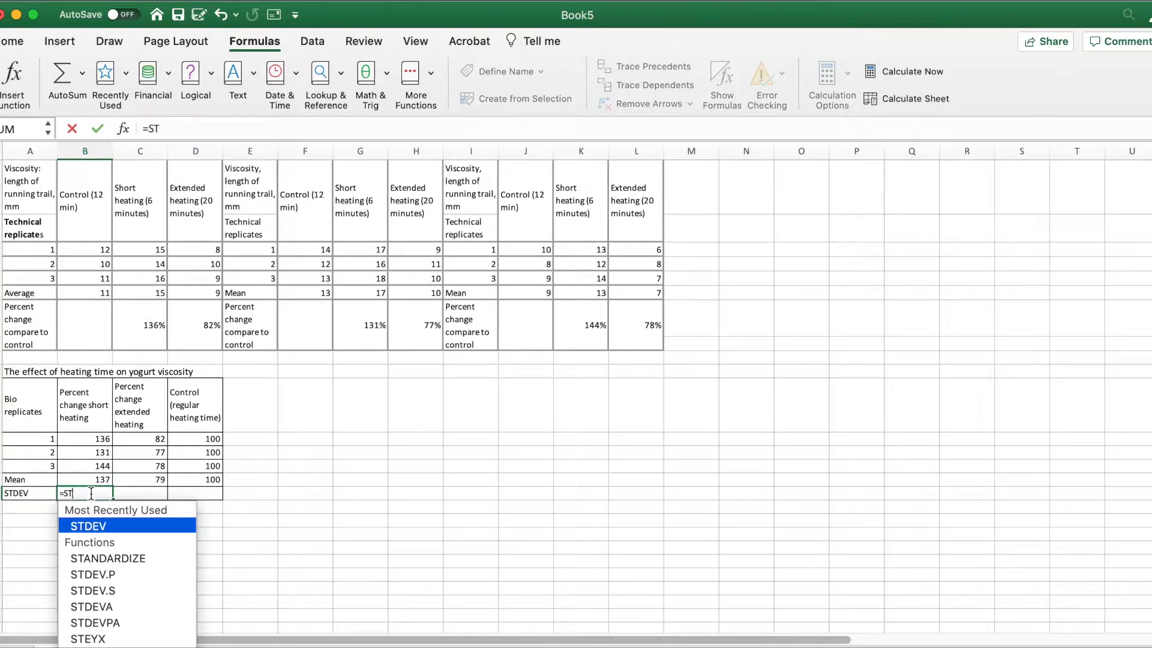
double_click(90, 526)
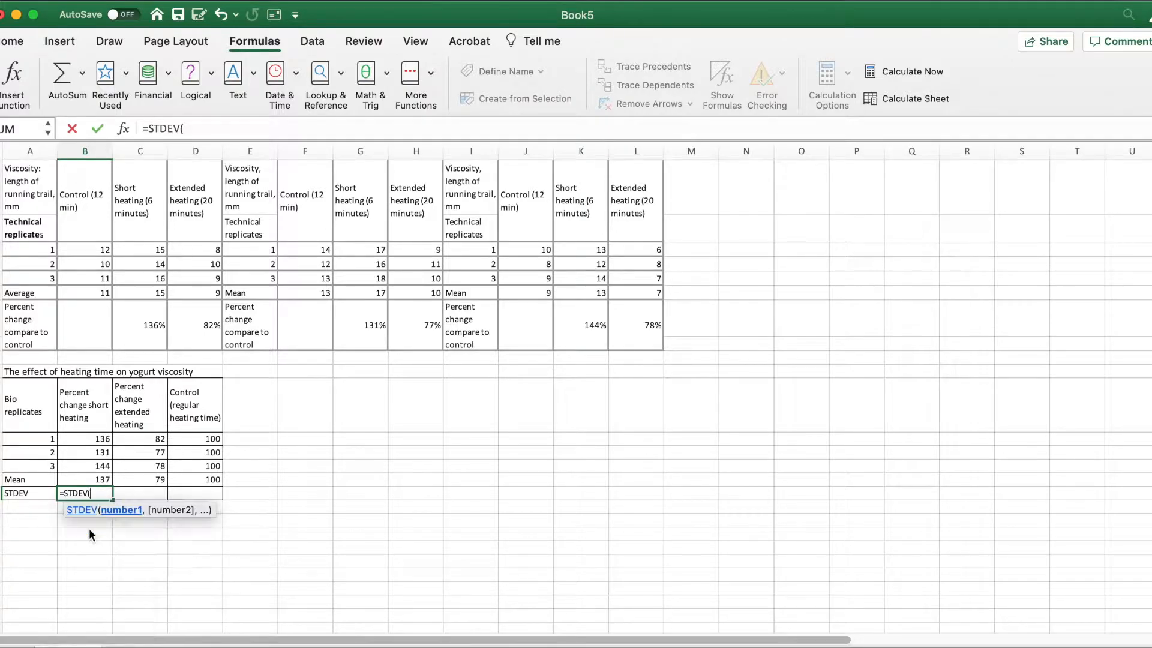
click(93, 443)
drag(93, 450, 92, 462)
key(Return)
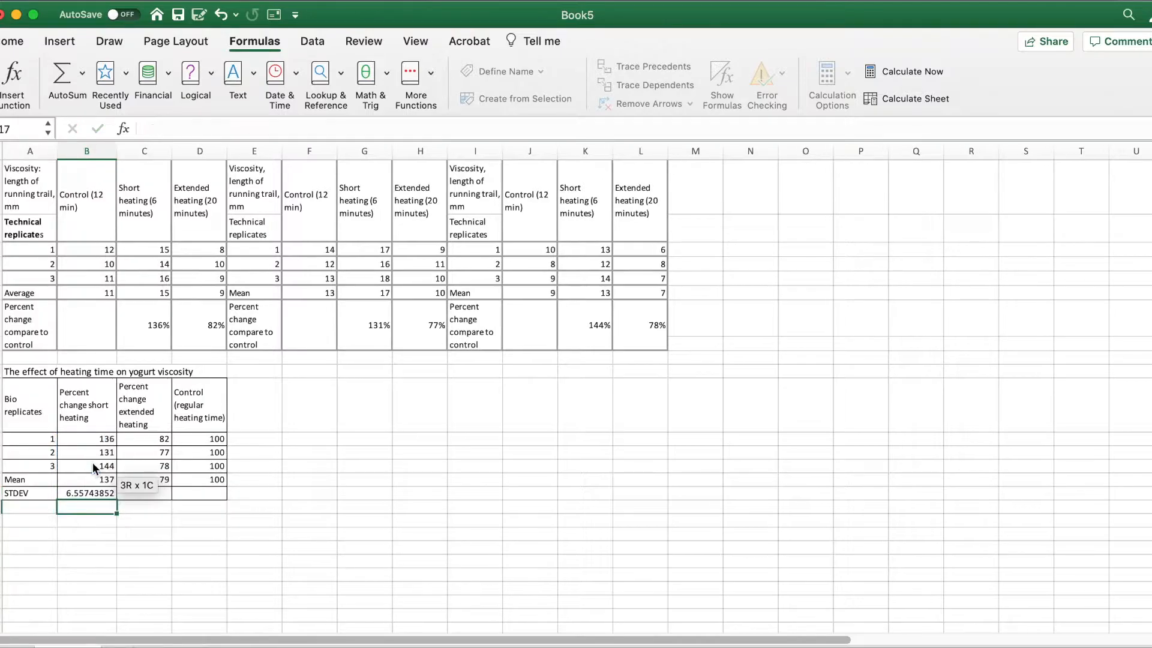
click(99, 493)
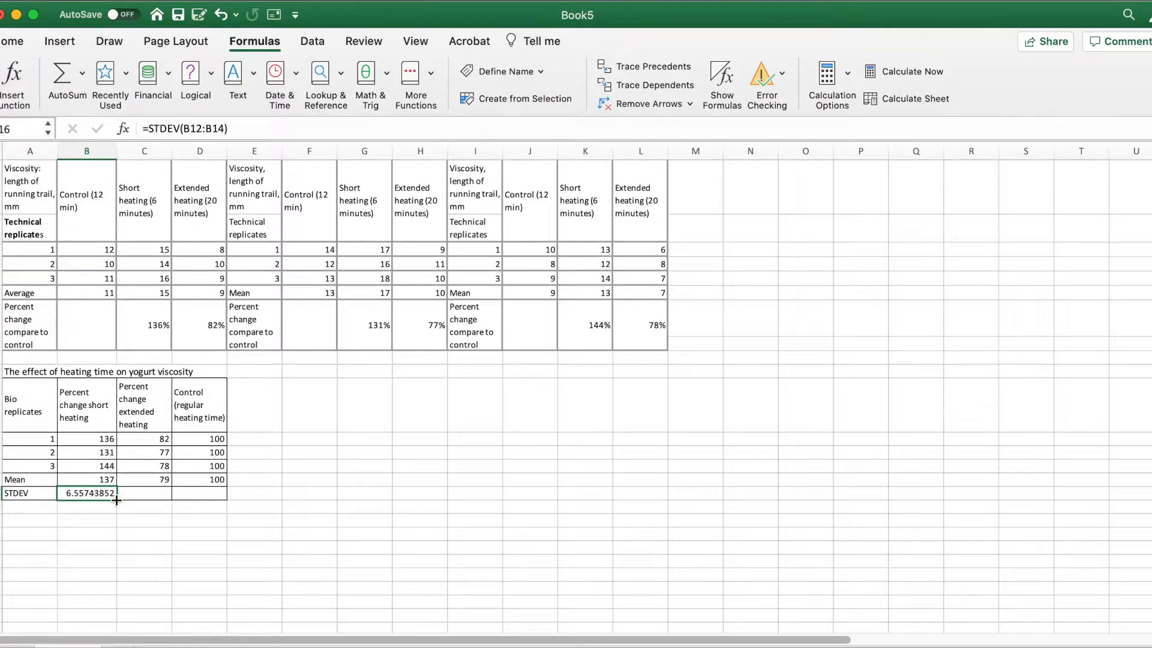
drag(117, 500, 204, 496)
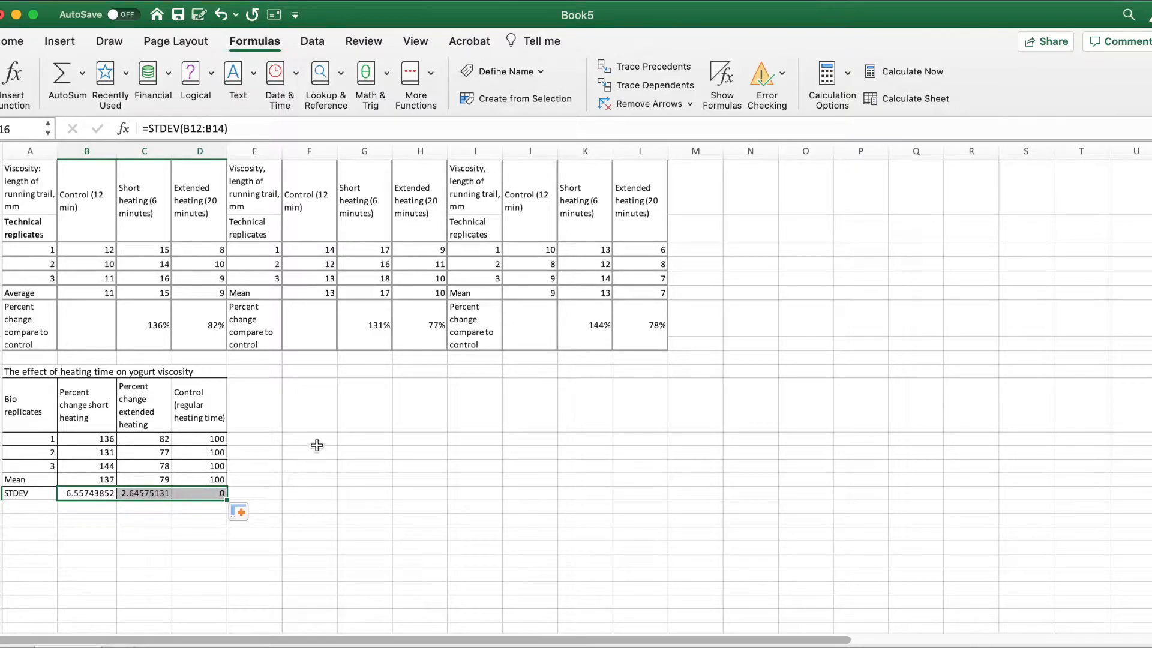
Step: Insert an empty 2-D clustered column chart, starting from a blank cell outside the data tables
click(369, 426)
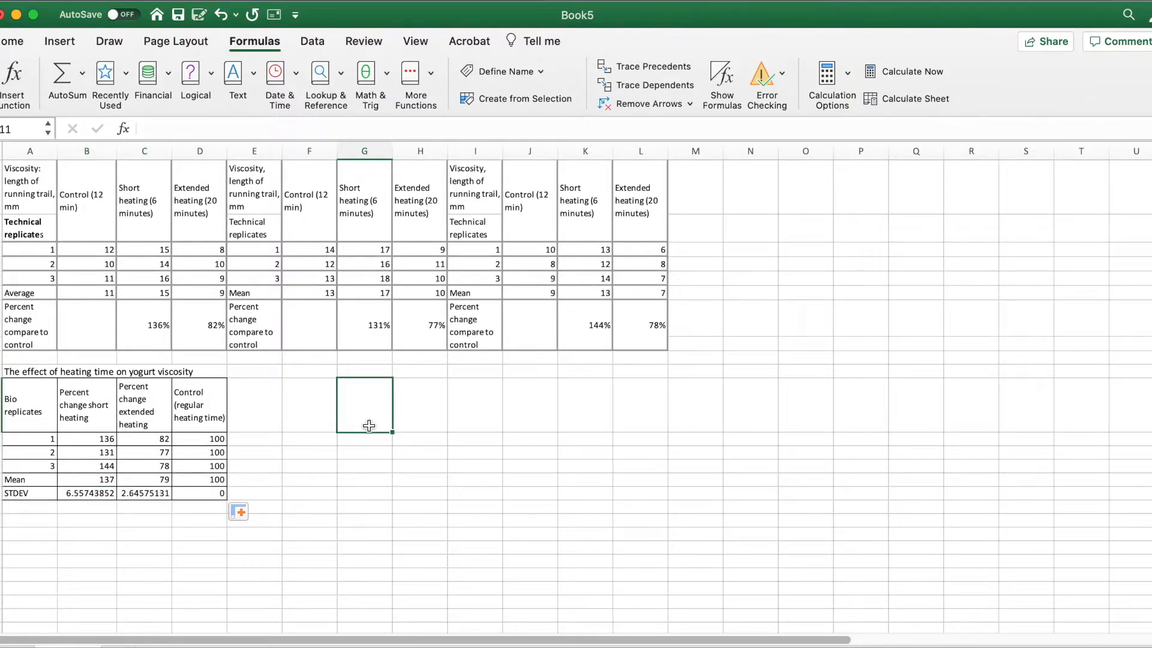
click(62, 42)
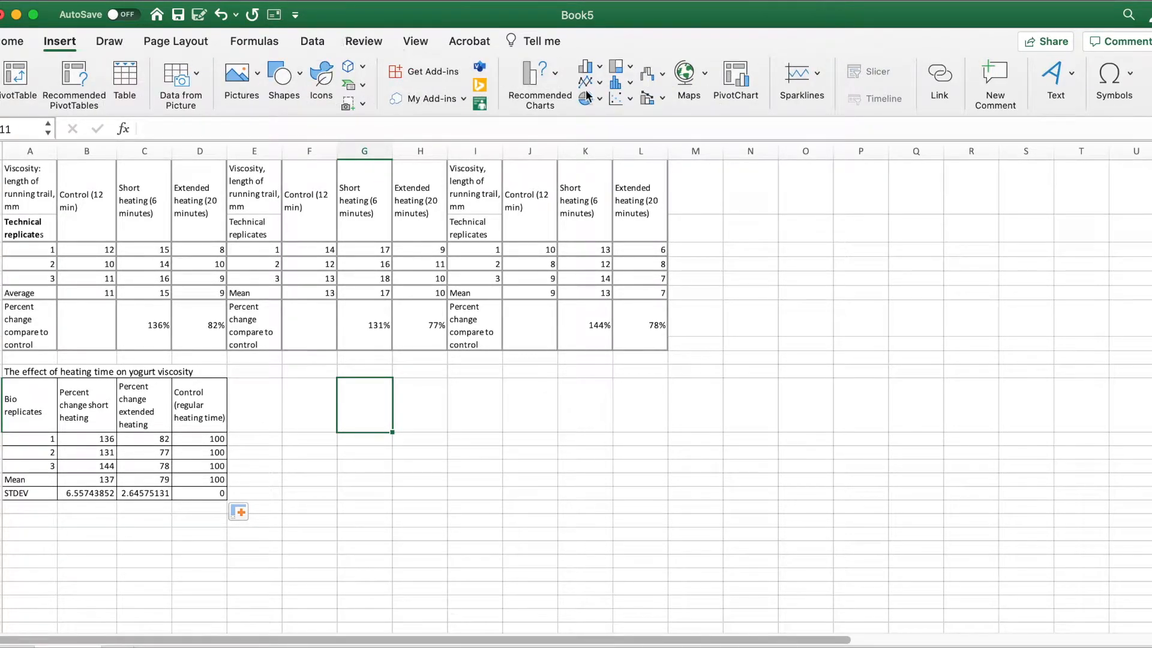
click(585, 66)
click(619, 147)
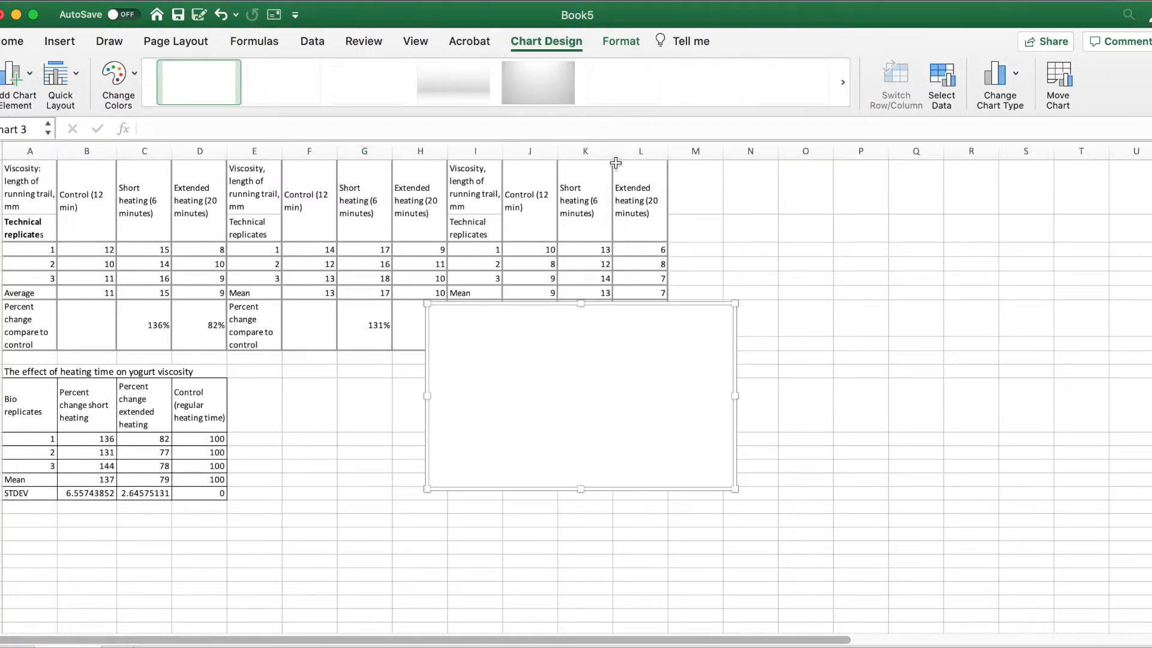
Step: Set the new chart's data range to the three mean values in B15:D15
click(941, 80)
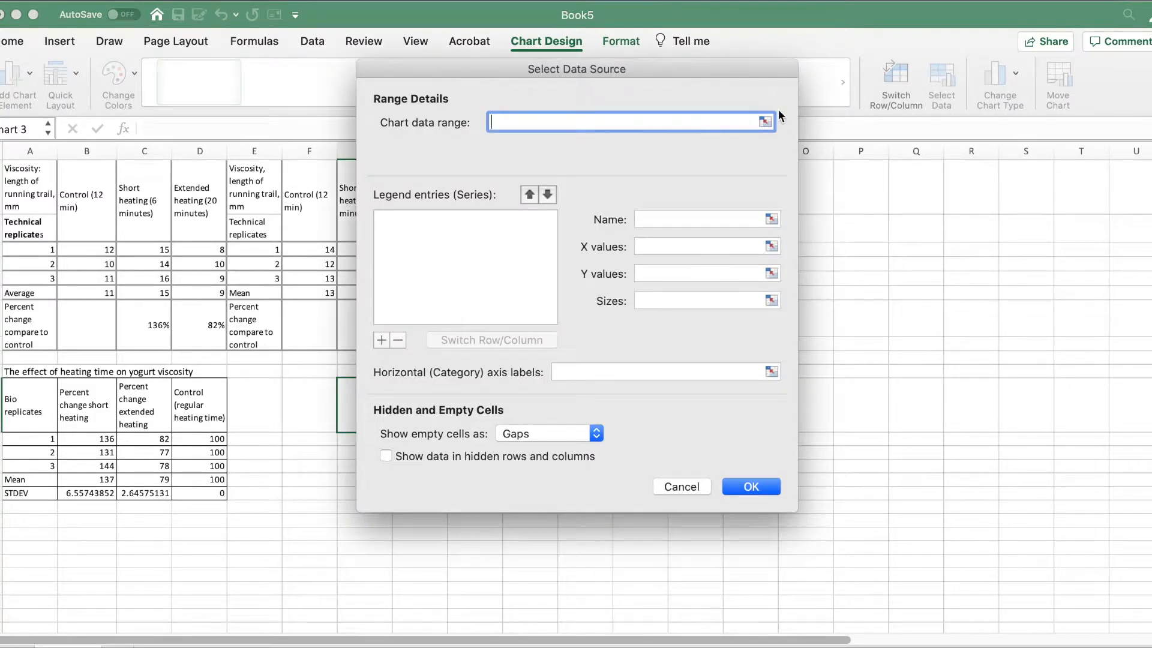
click(765, 120)
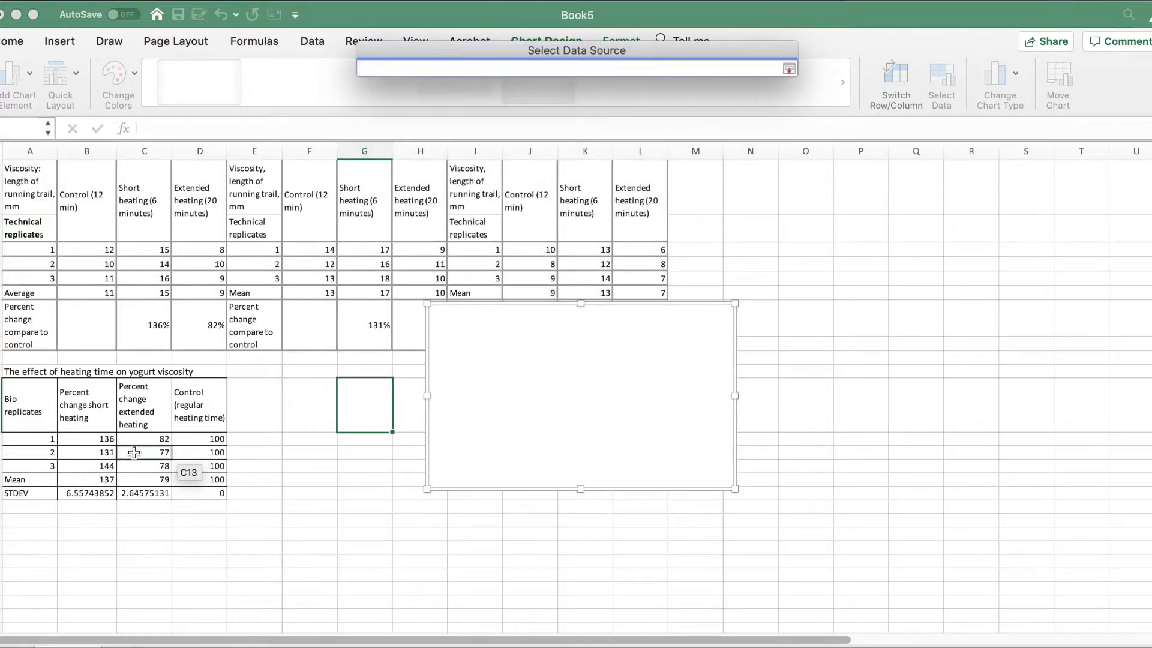
drag(84, 479, 187, 483)
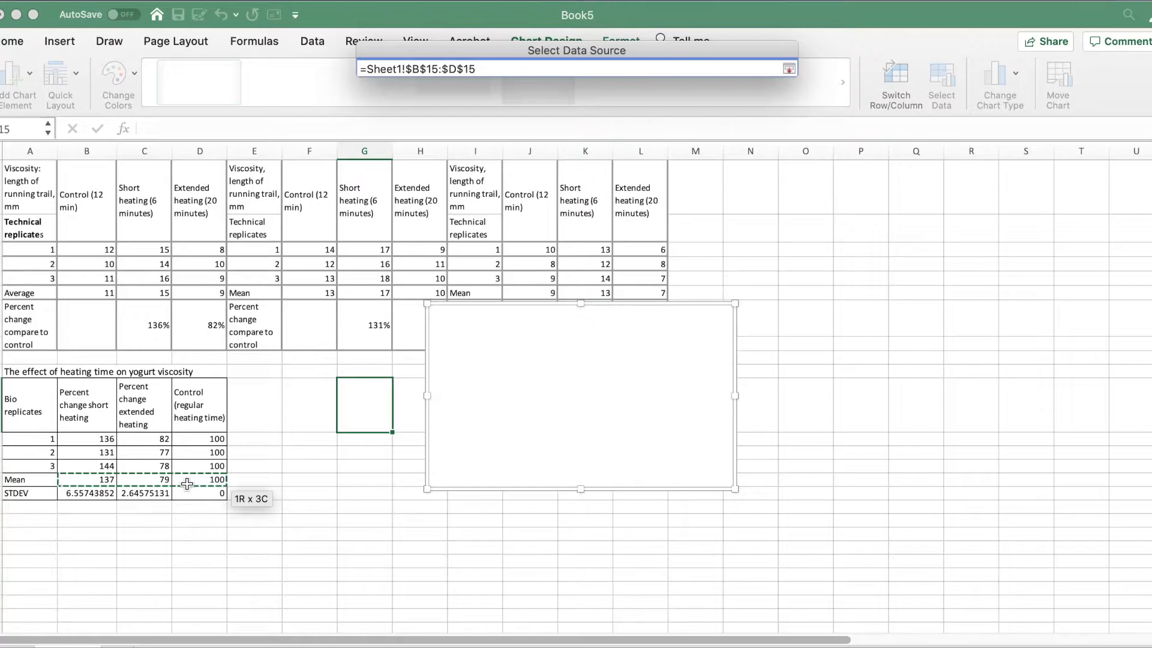
click(789, 68)
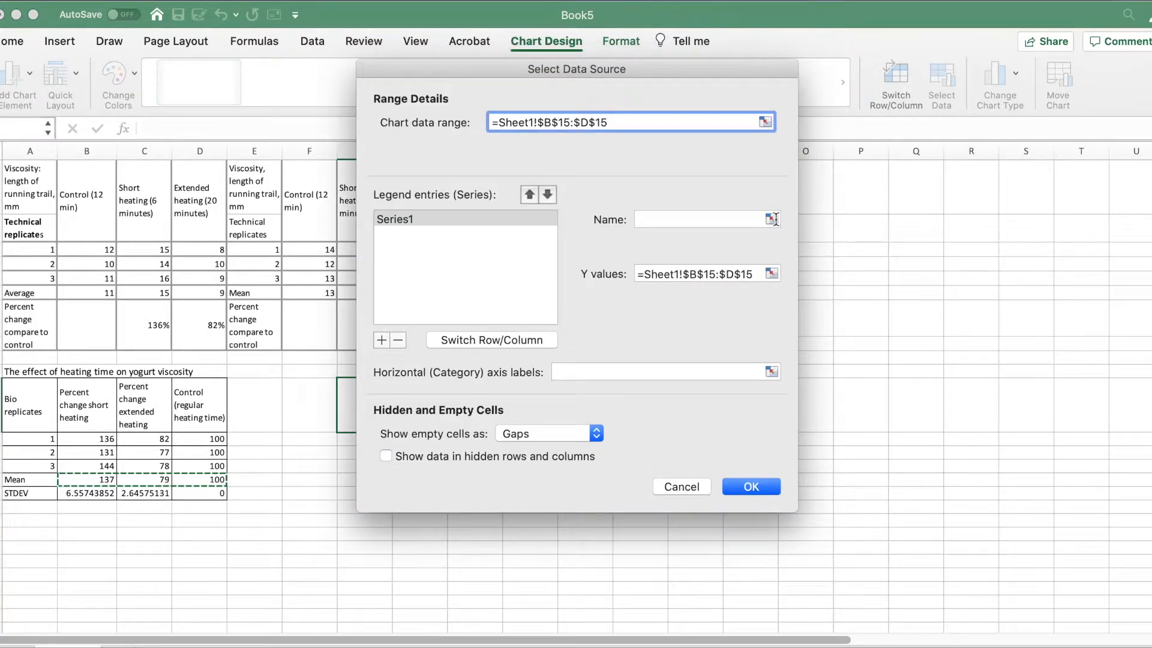
Step: Name the chart series from the title in A10, use the headers in B11:D11 as horizontal axis labels, and apply the data source
click(771, 218)
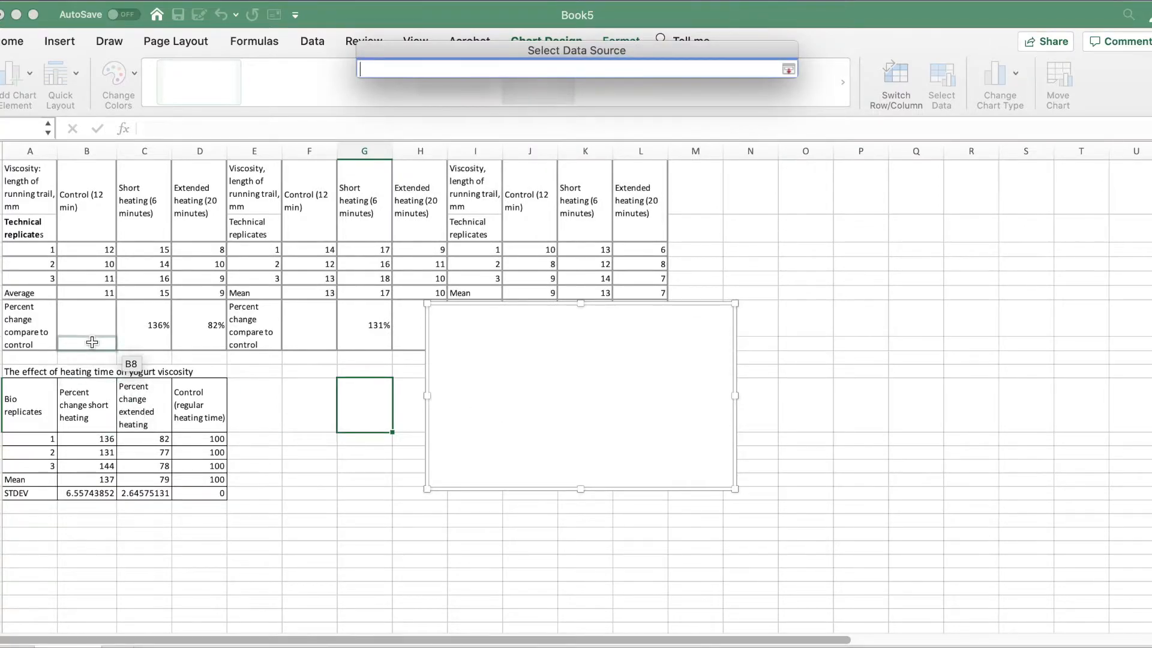
click(40, 373)
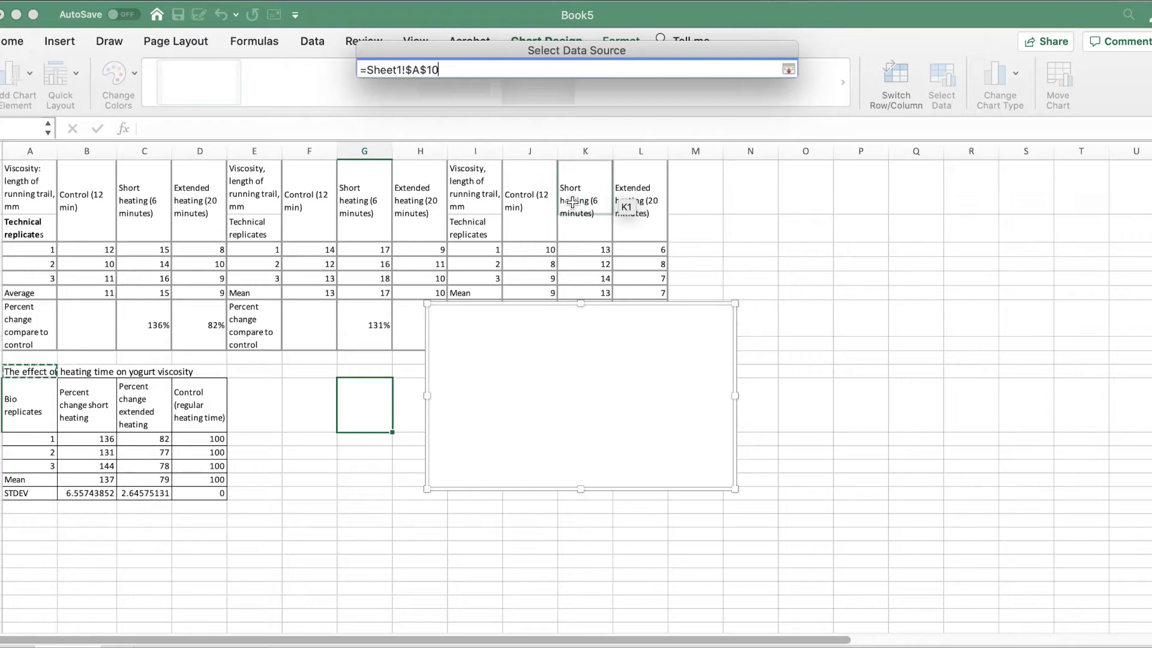
click(787, 69)
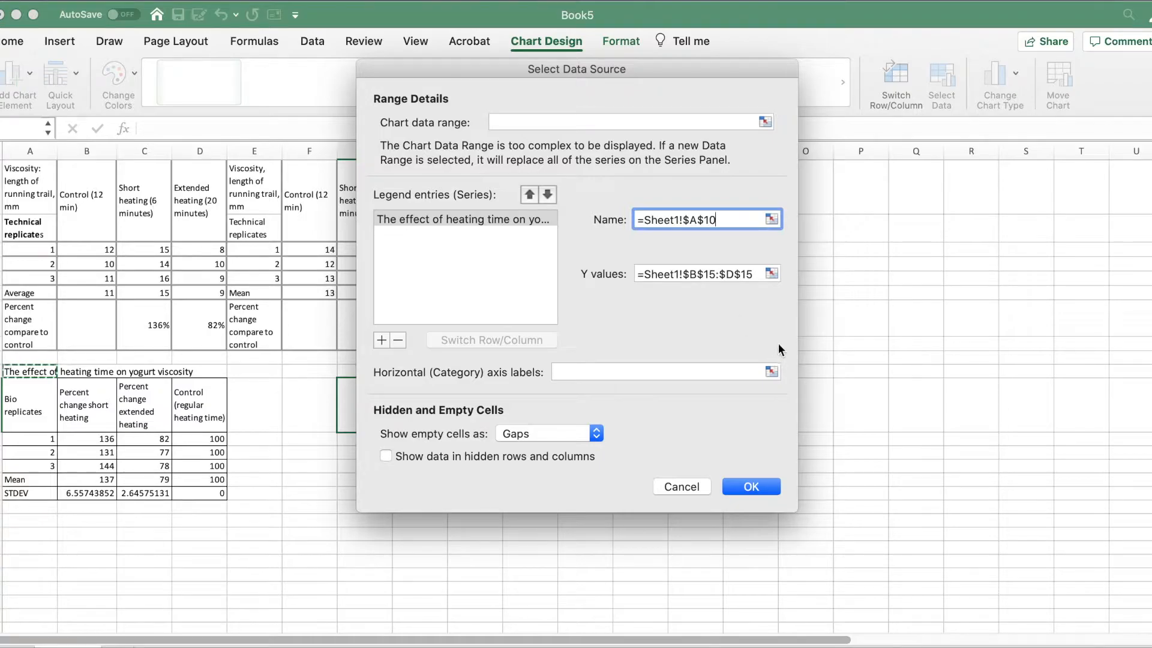
click(773, 371)
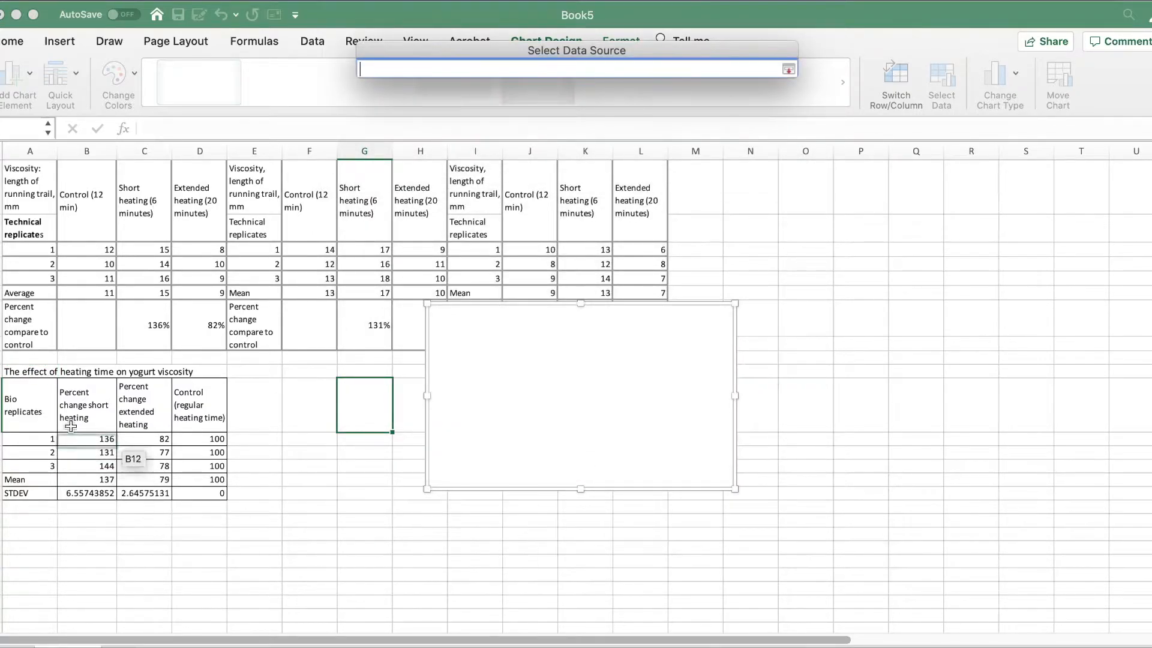
drag(96, 395, 205, 393)
click(789, 70)
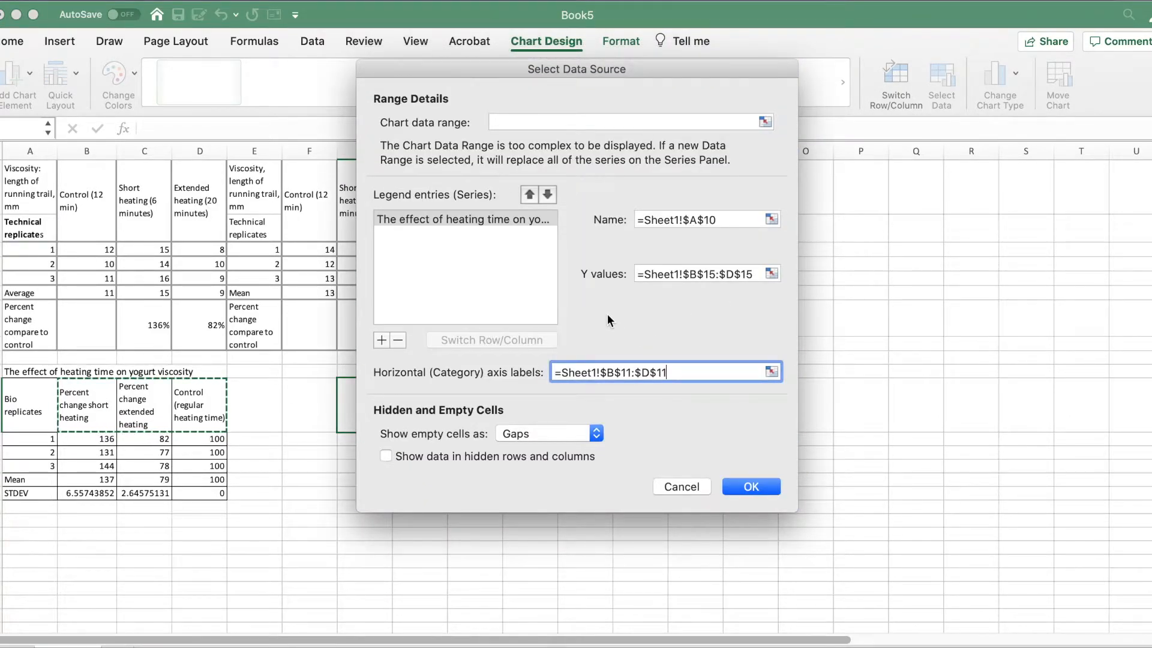
click(753, 487)
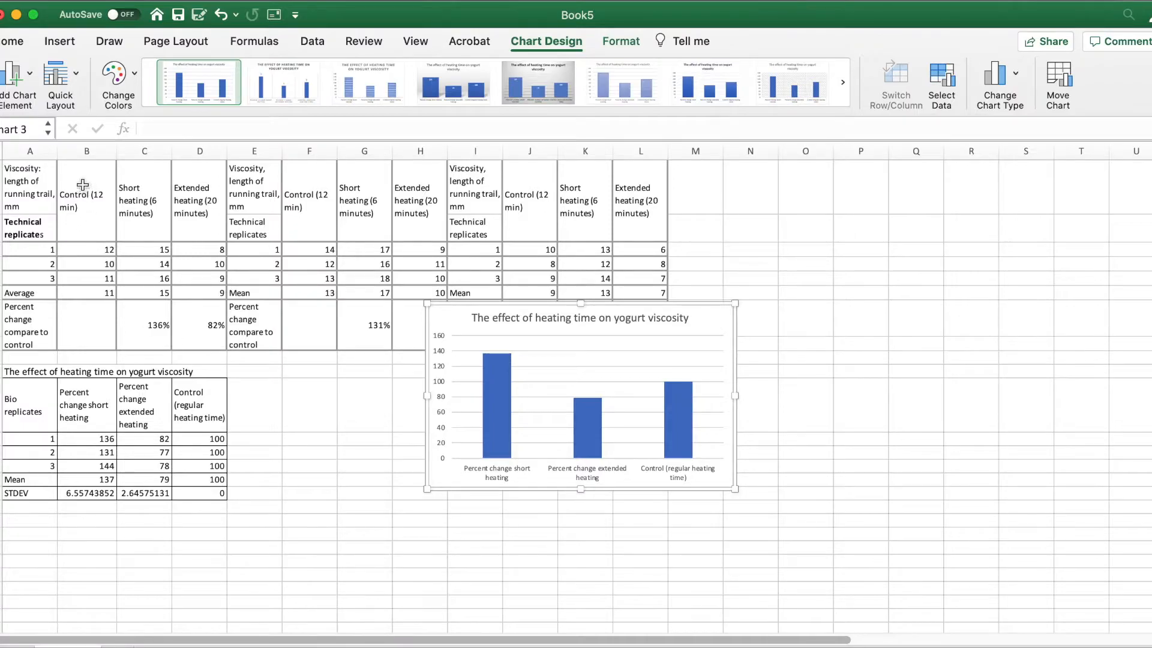
Step: Add vertical error bars to the column chart and set their error amount to Custom
click(26, 74)
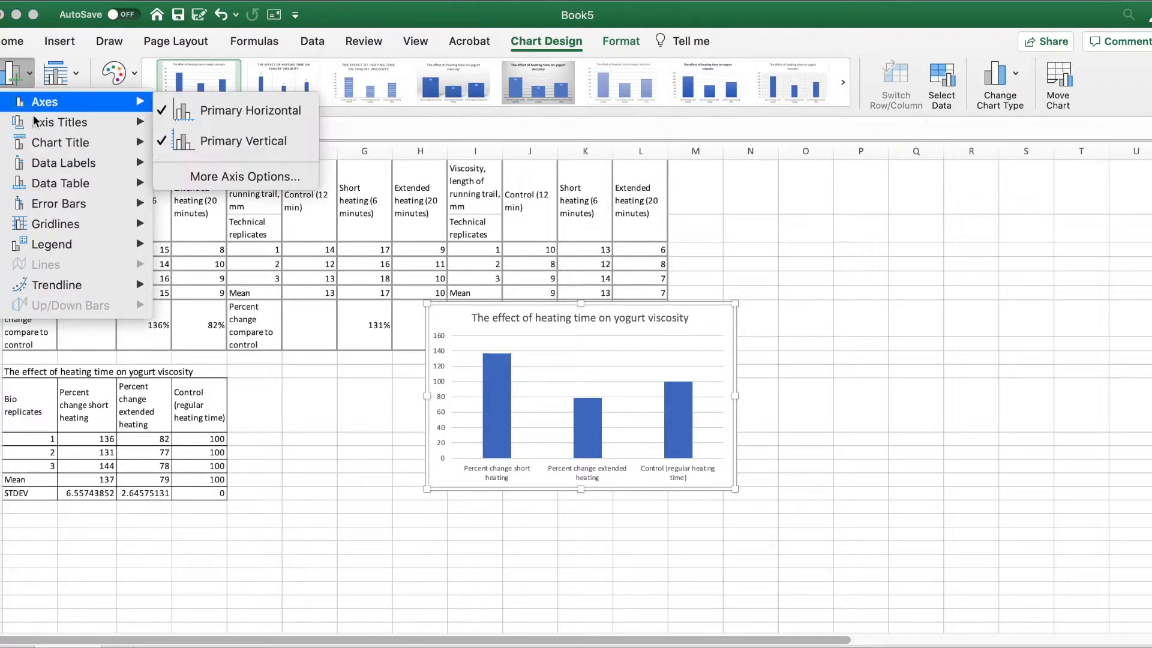
mouse_move(55, 205)
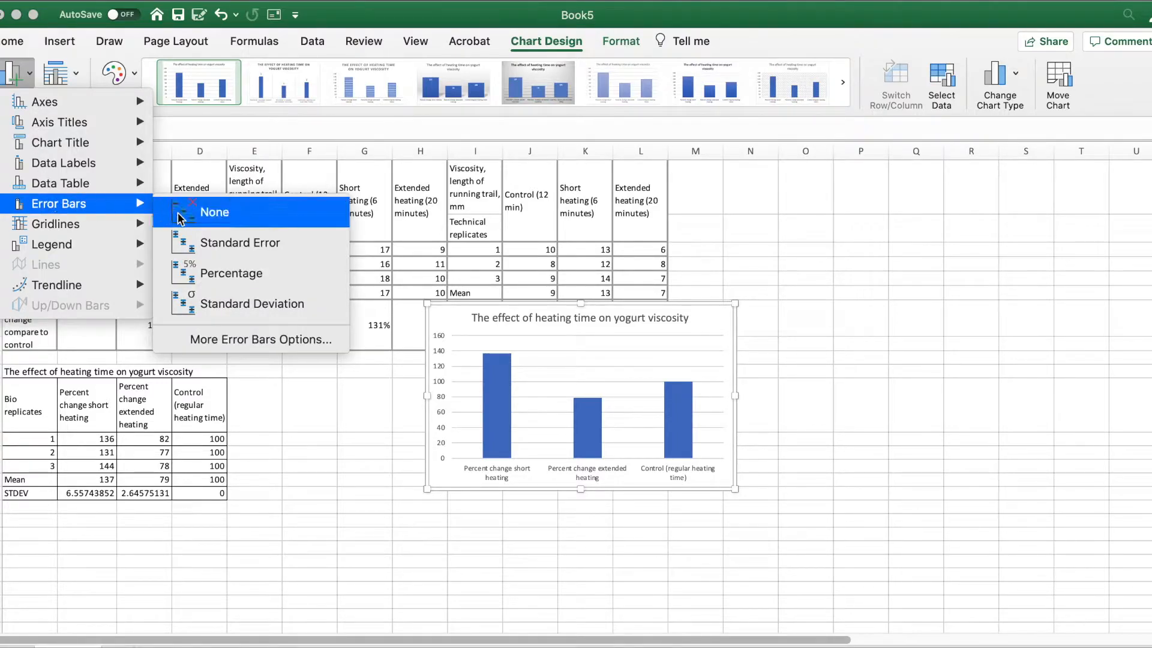
click(283, 338)
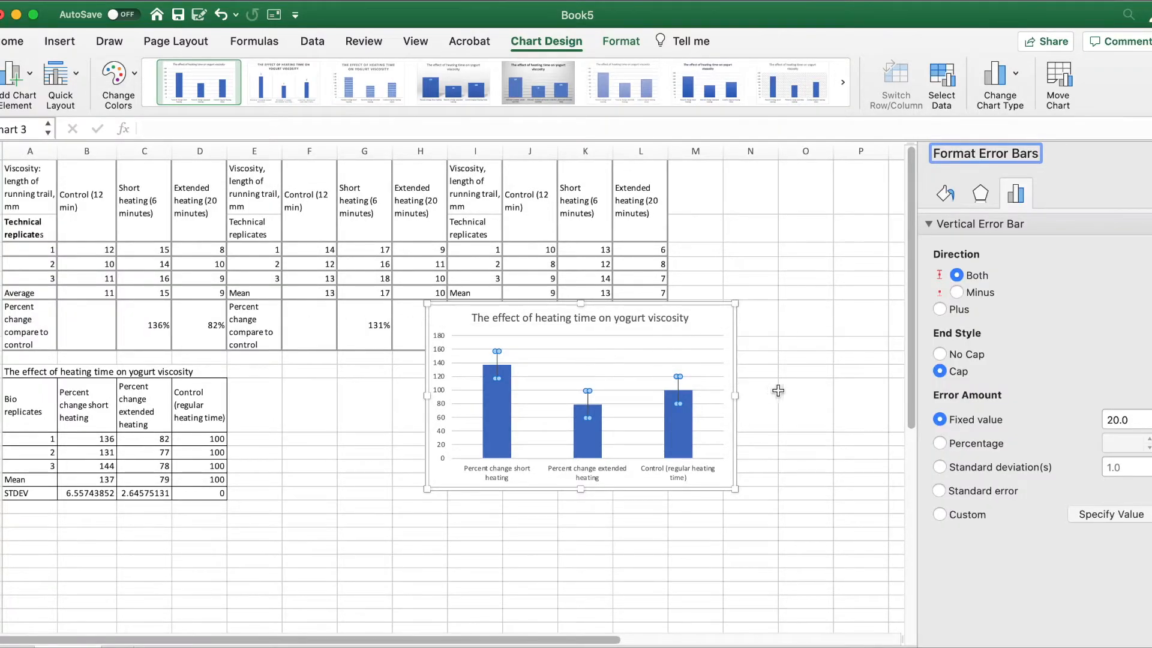
click(940, 514)
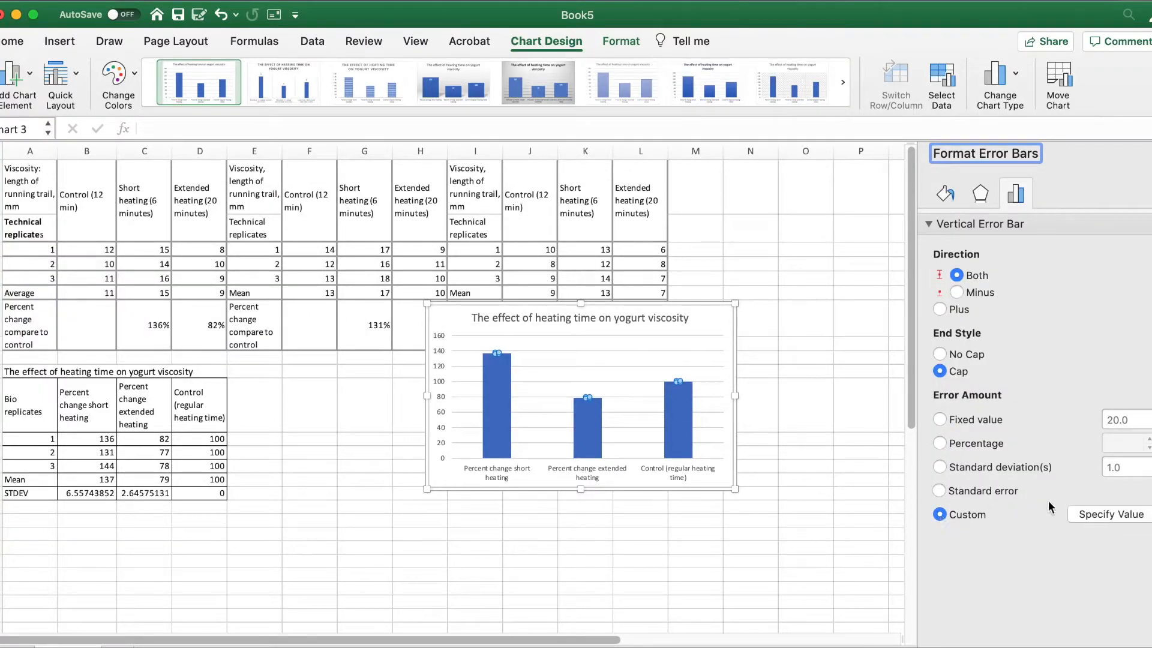
Step: Specify the STDEV values in B16:D16 as both the positive and negative custom error values and apply them
click(1109, 513)
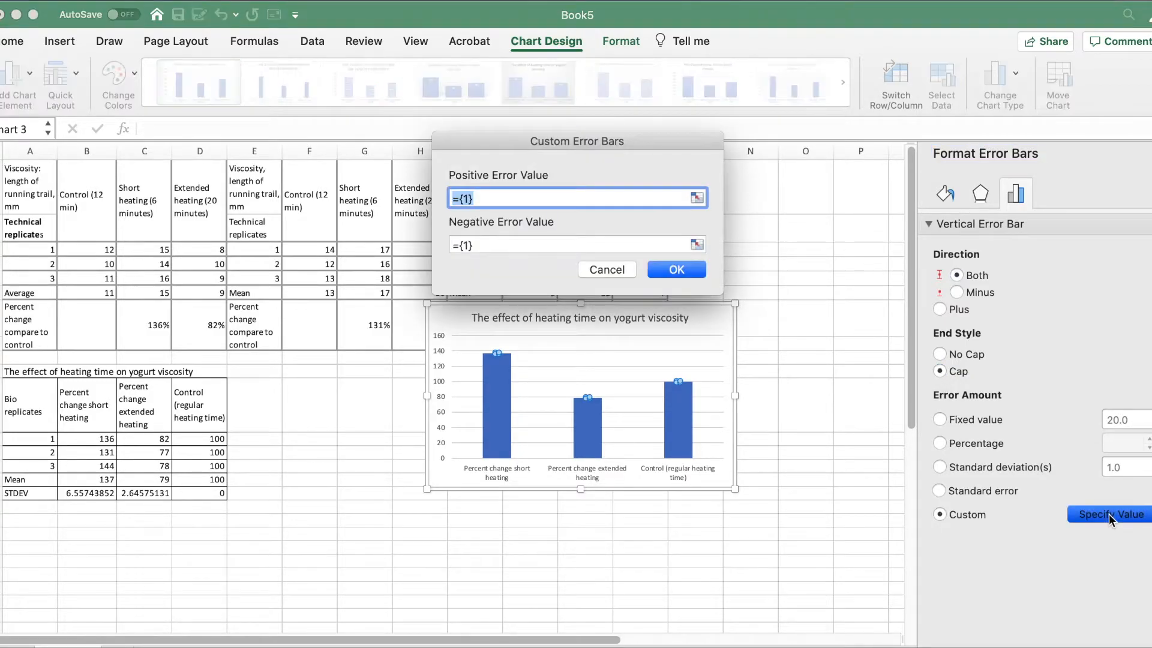
click(696, 197)
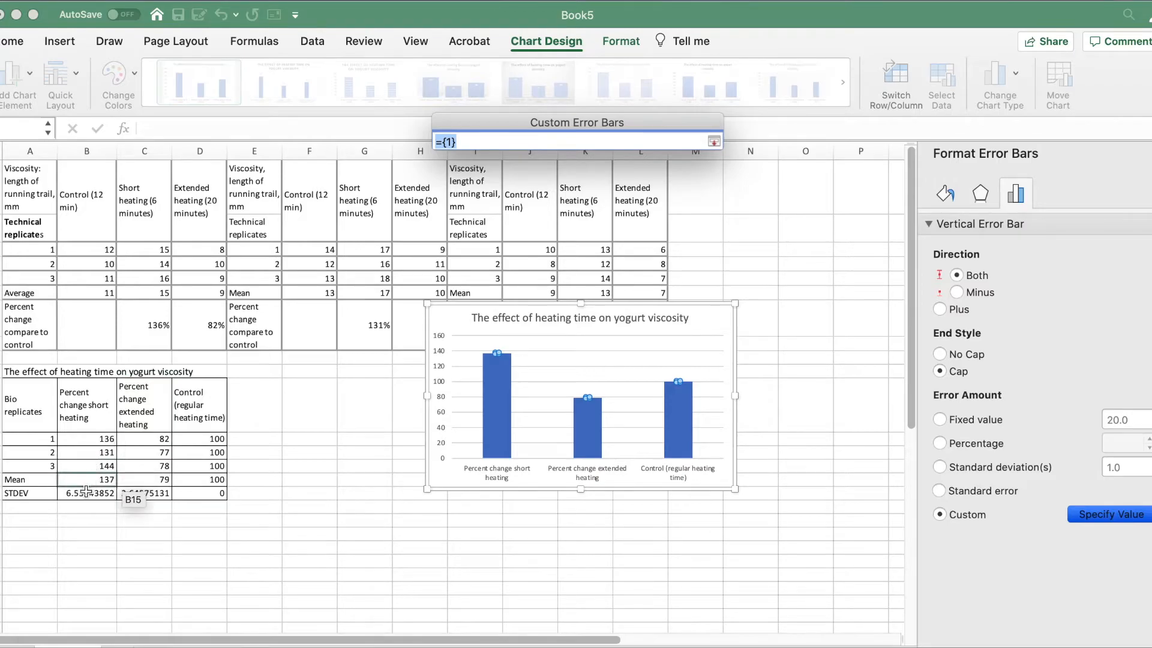
drag(85, 493, 196, 499)
click(709, 144)
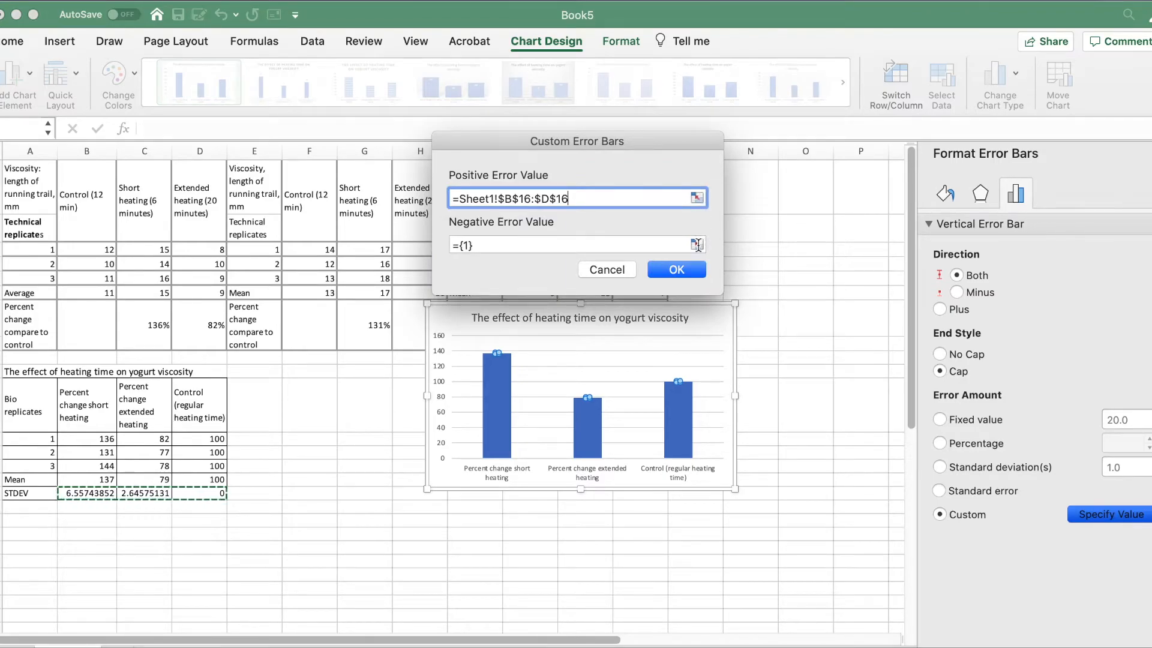
click(699, 243)
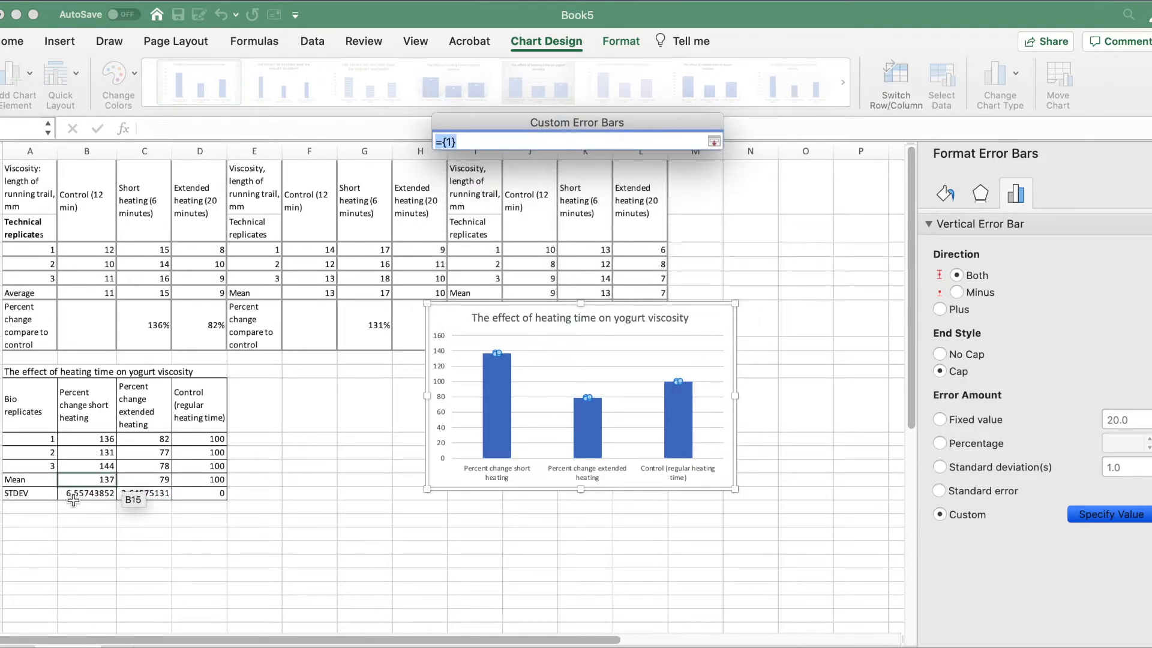
drag(79, 497, 189, 490)
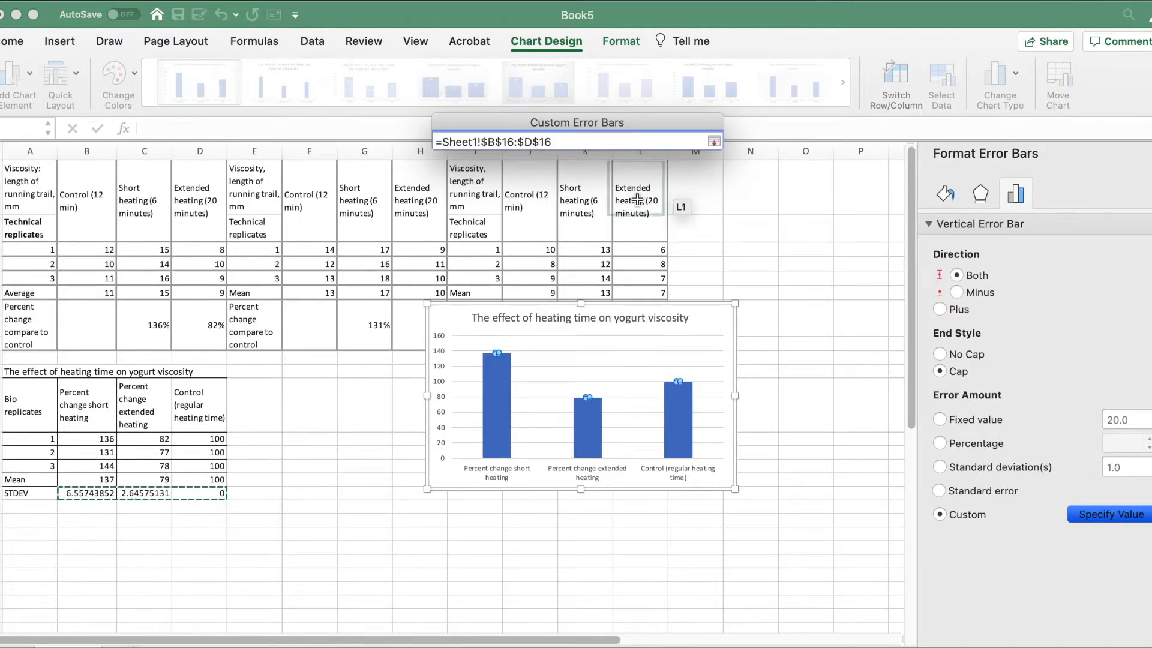
click(714, 140)
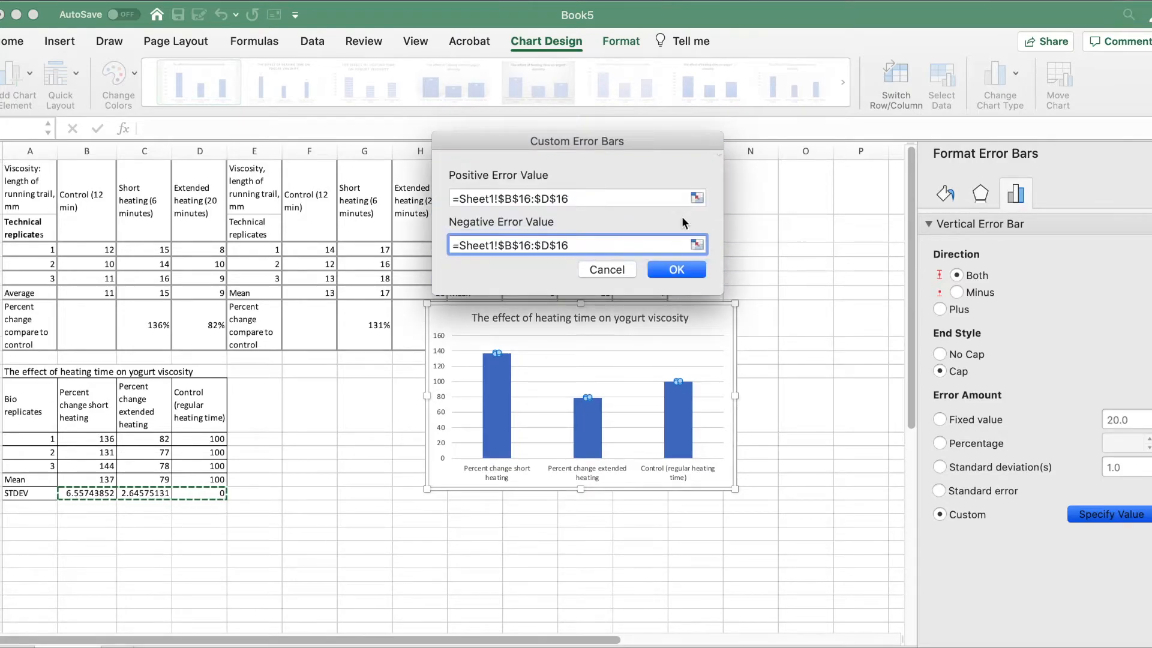
click(674, 273)
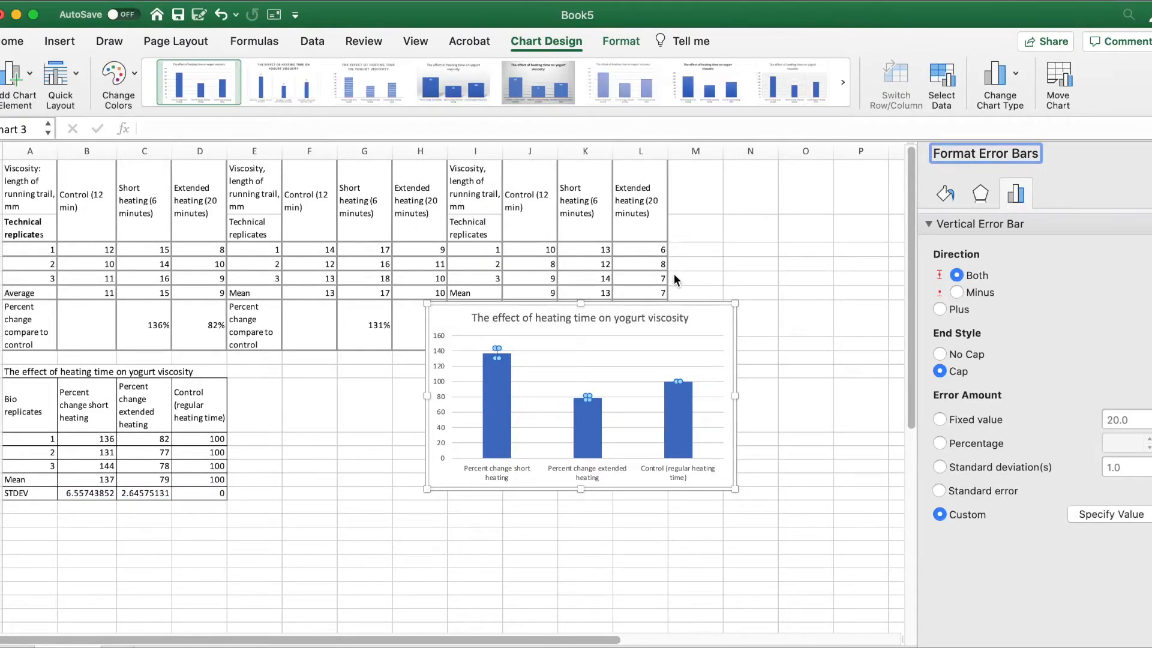
Step: Add a primary vertical axis title to the chart reading "Running trail, mm"
click(709, 319)
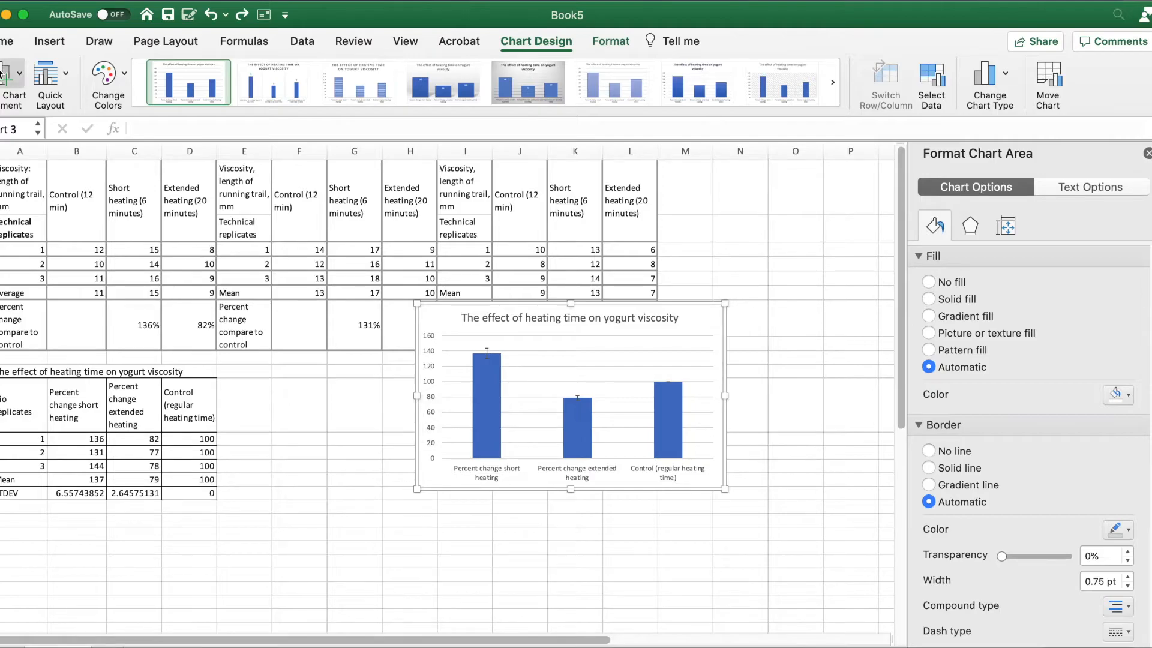
click(9, 88)
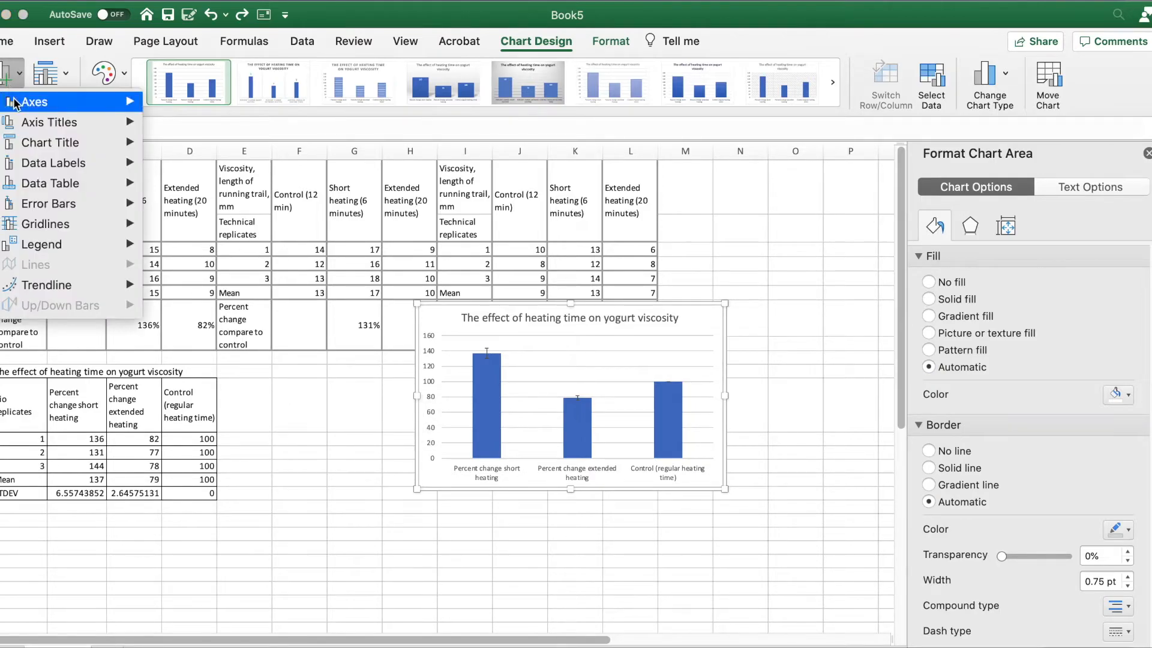
mouse_move(33, 125)
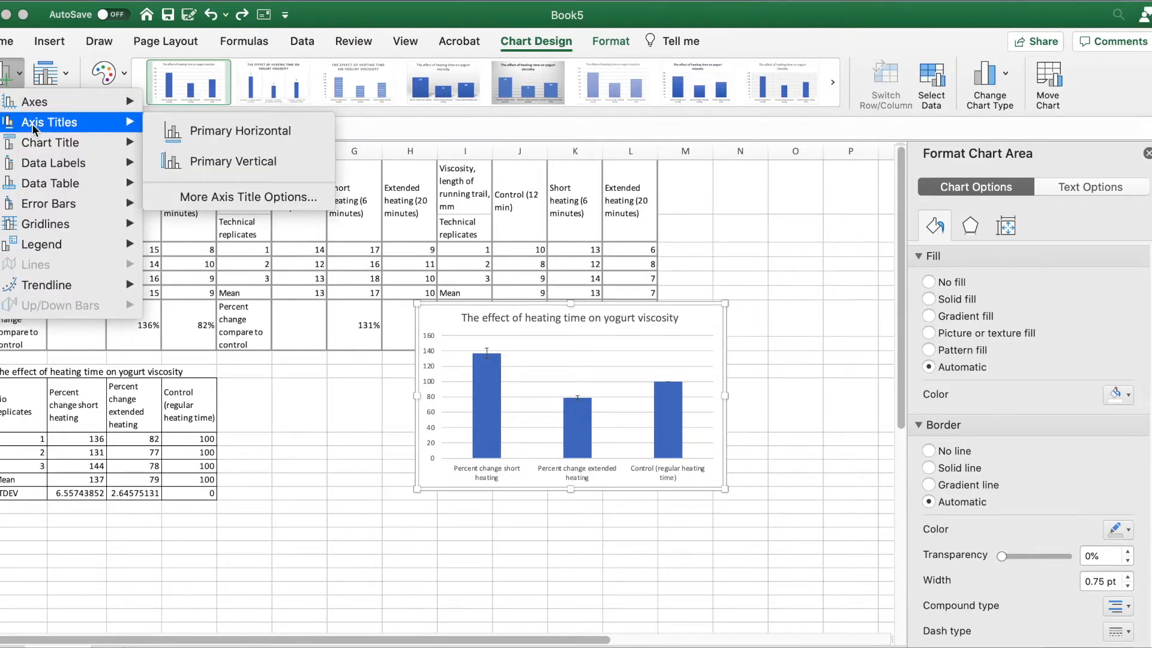
click(217, 162)
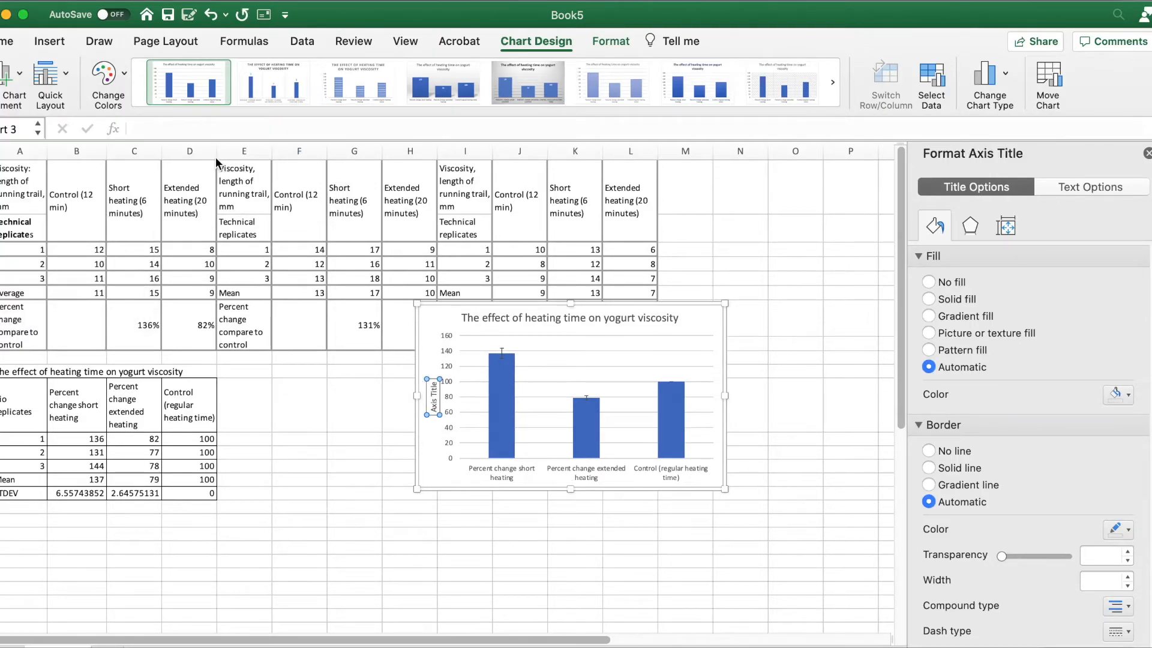
double_click(435, 396)
text(Running trail, mm)
click(428, 457)
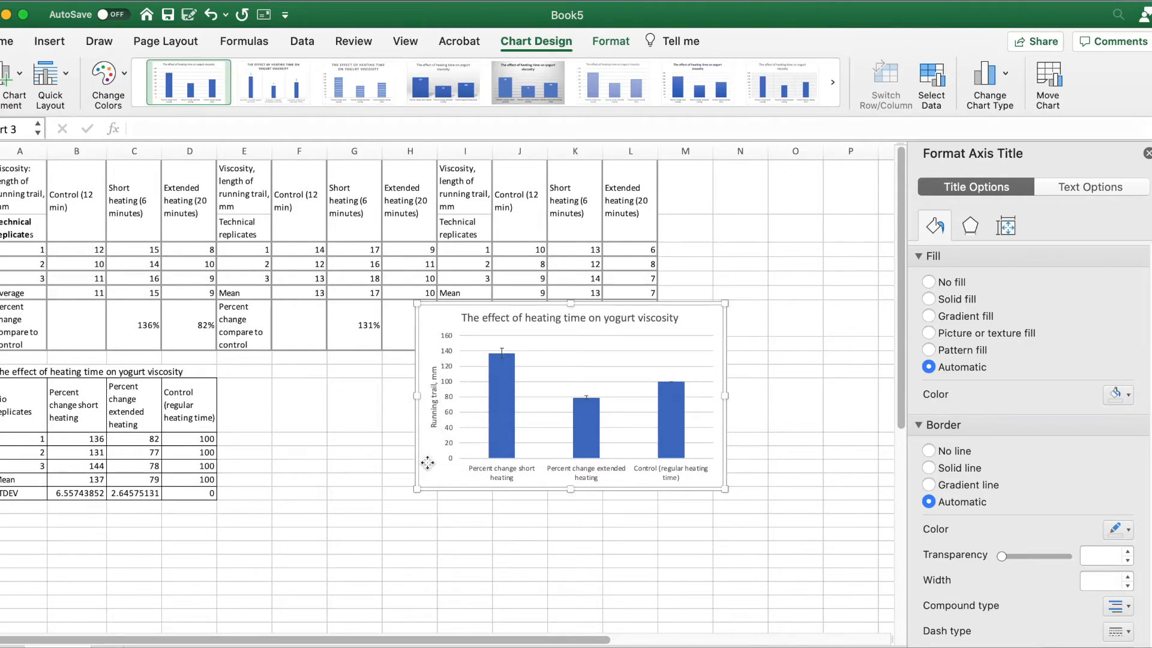
Step: Delete the major horizontal gridlines from the chart's plot area
click(589, 354)
click(581, 350)
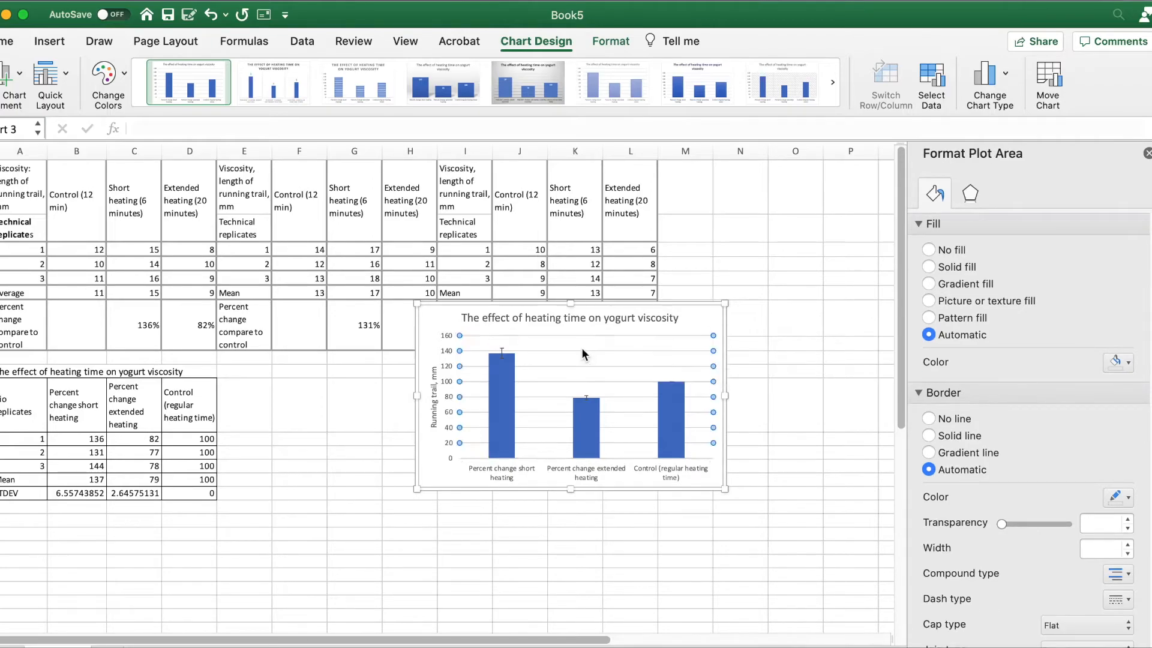
key(Escape)
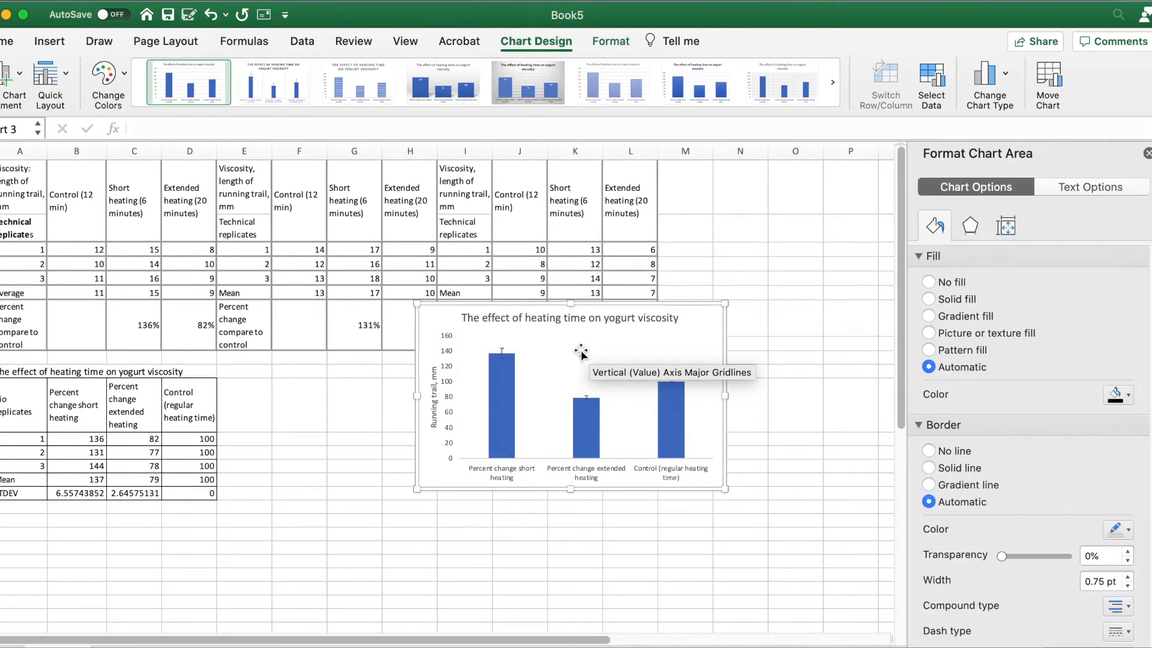
Step: Fill all columns of the chart series with a solid dark green theme color
click(504, 403)
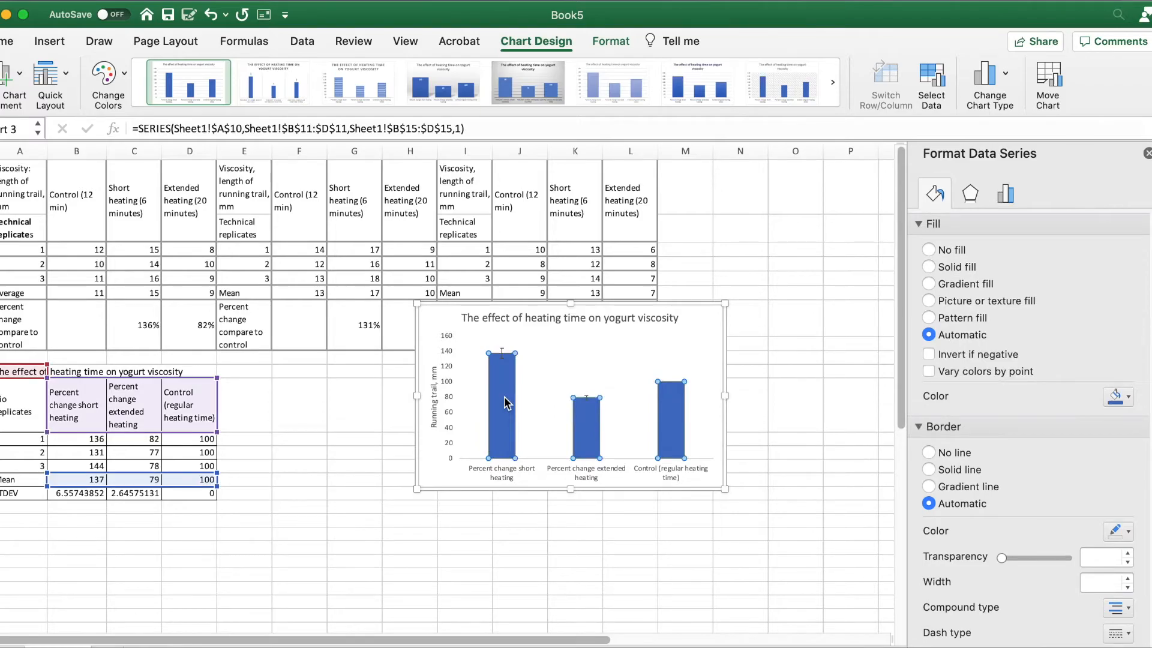
click(1117, 397)
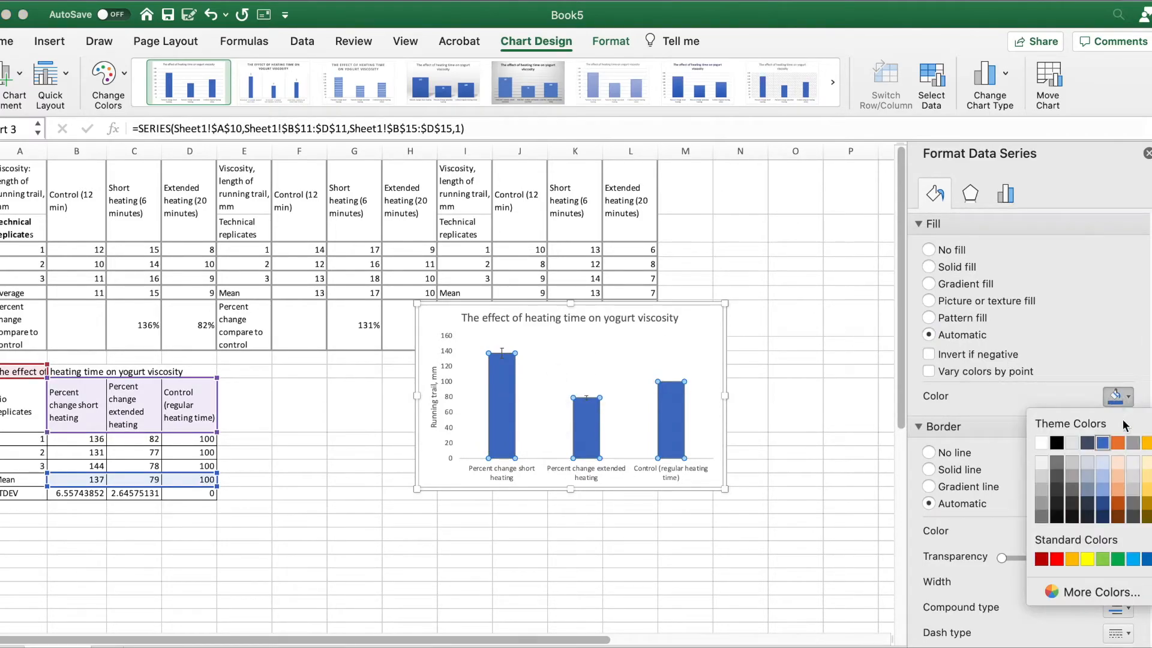
click(1151, 503)
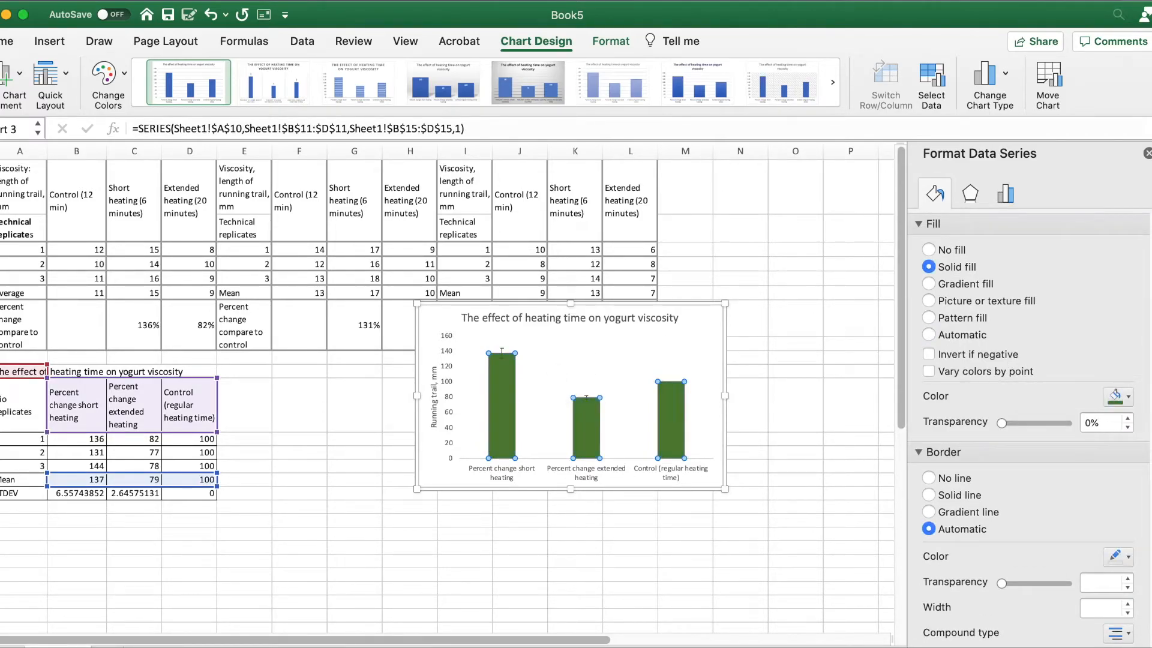